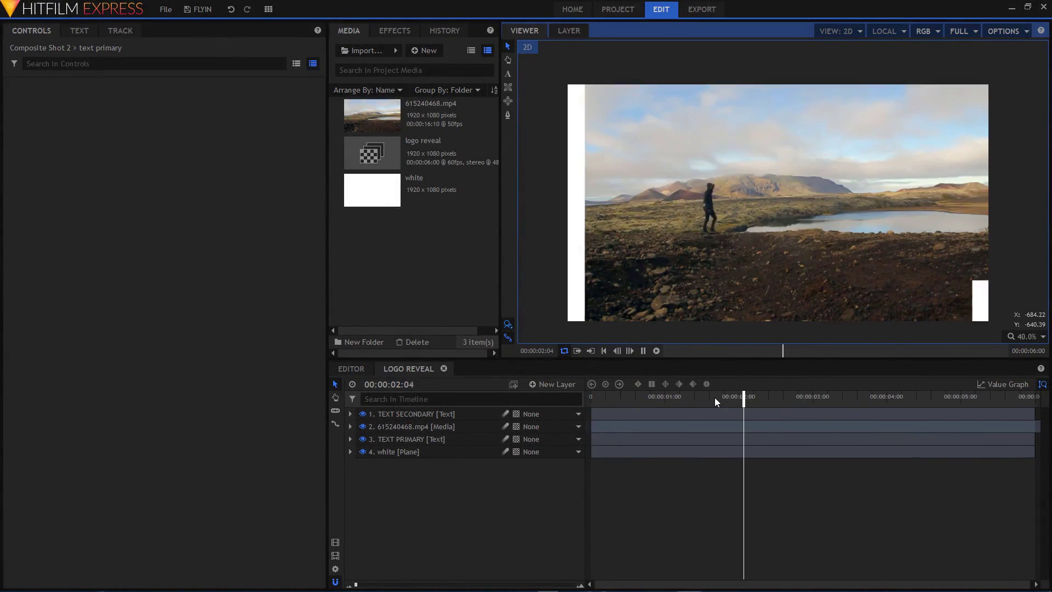
# Preview the finished ETHER logo reveal, then stop playback.
pyautogui.click(643, 352)
pyautogui.click(644, 352)
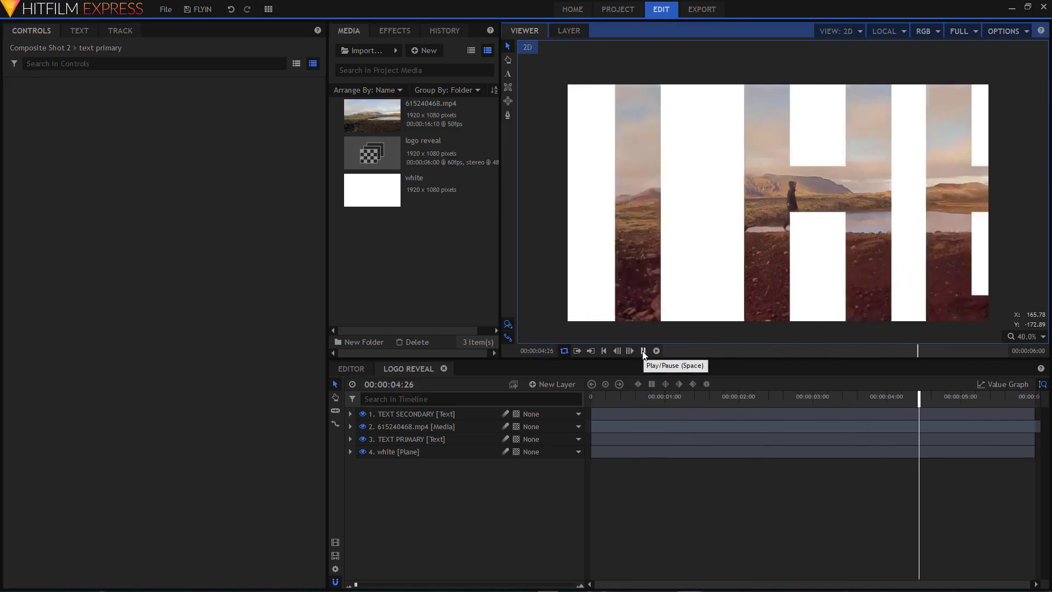
pyautogui.click(643, 351)
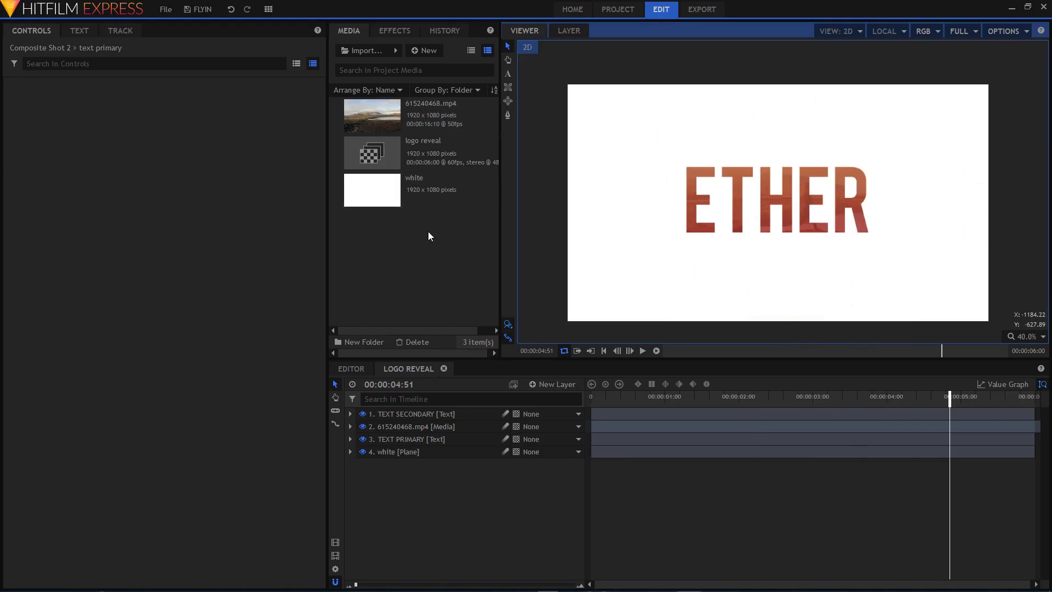
# Create a new composite shot with default settings.
pyautogui.click(423, 55)
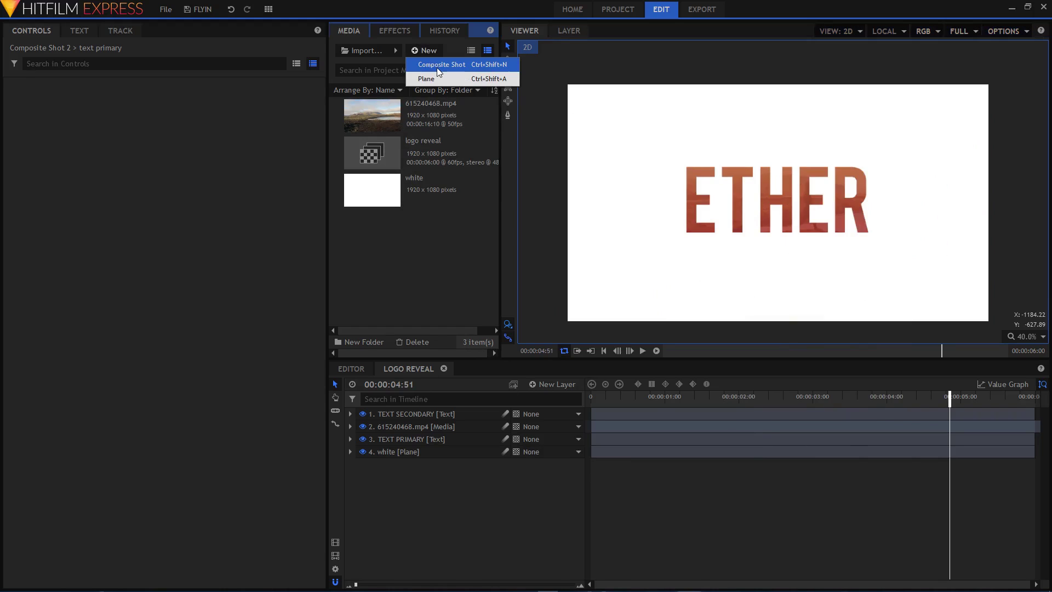
pyautogui.click(436, 68)
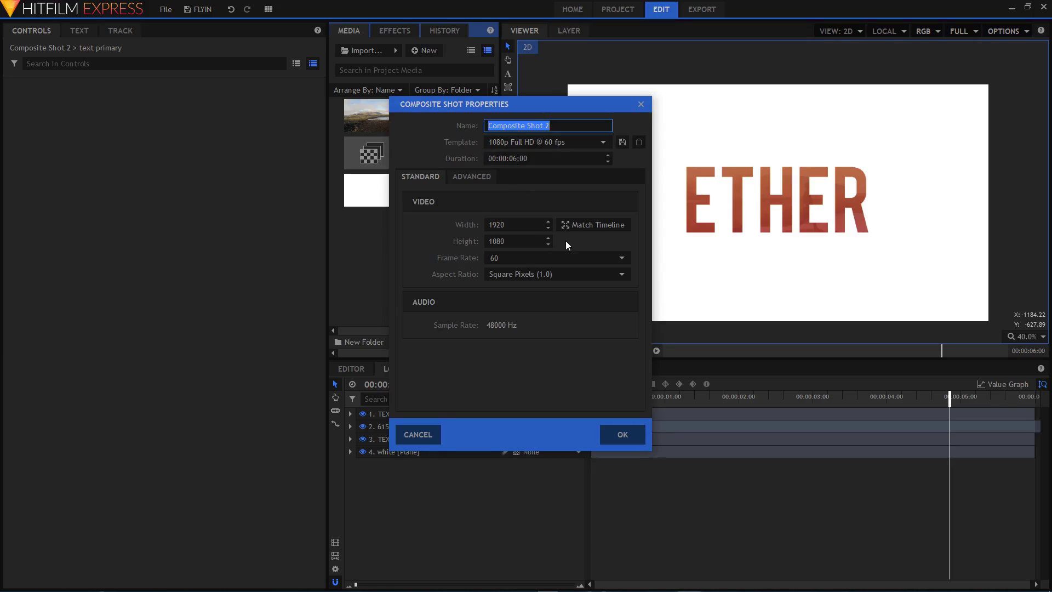
pyautogui.click(622, 434)
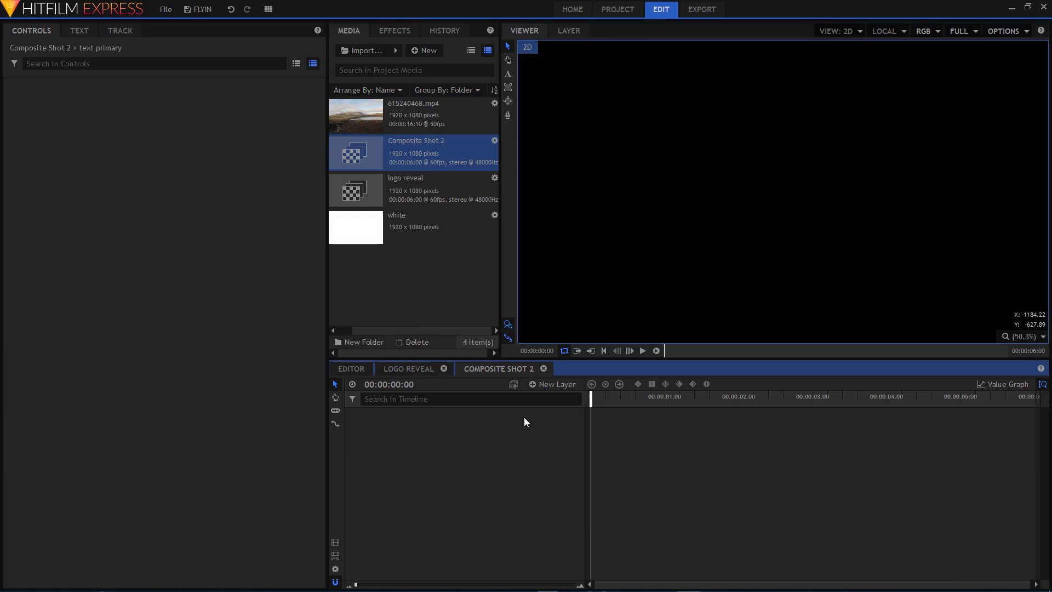
# Add a full-frame plane layer named 'white'.
pyautogui.click(556, 385)
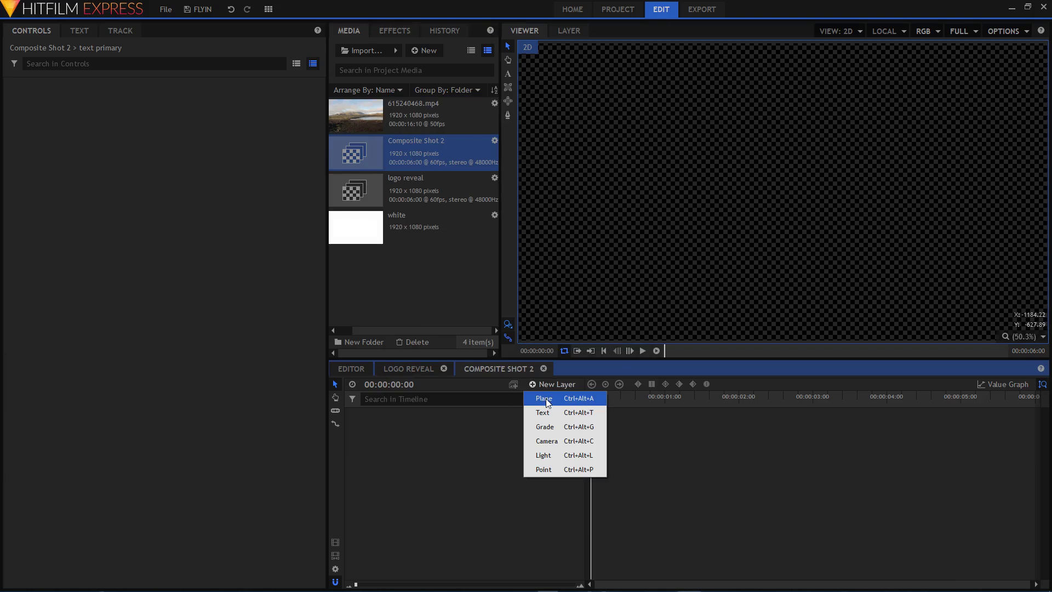
pyautogui.click(547, 399)
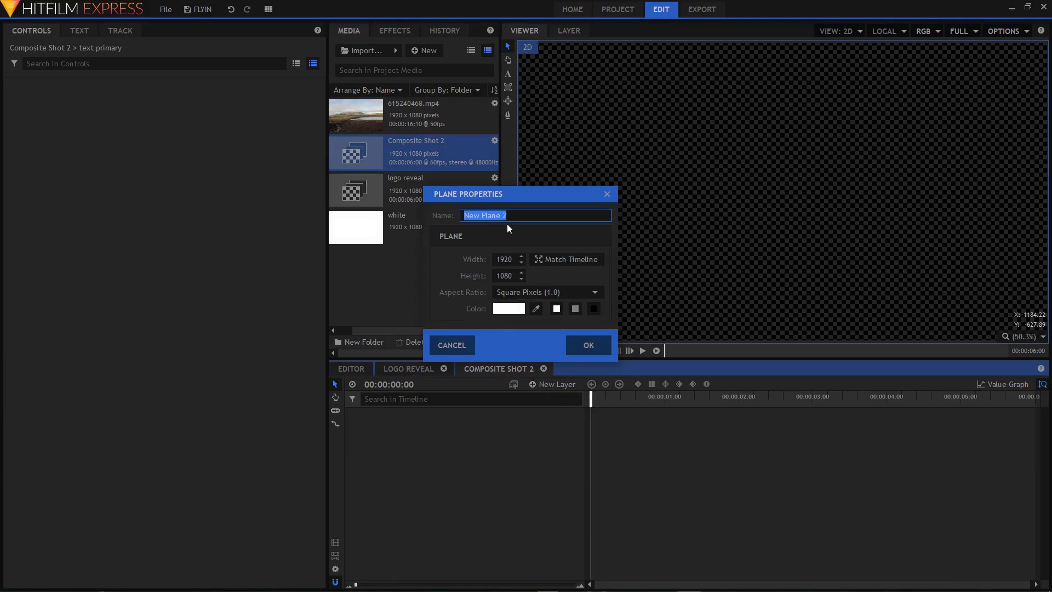
pyautogui.write('white')
pyautogui.click(590, 344)
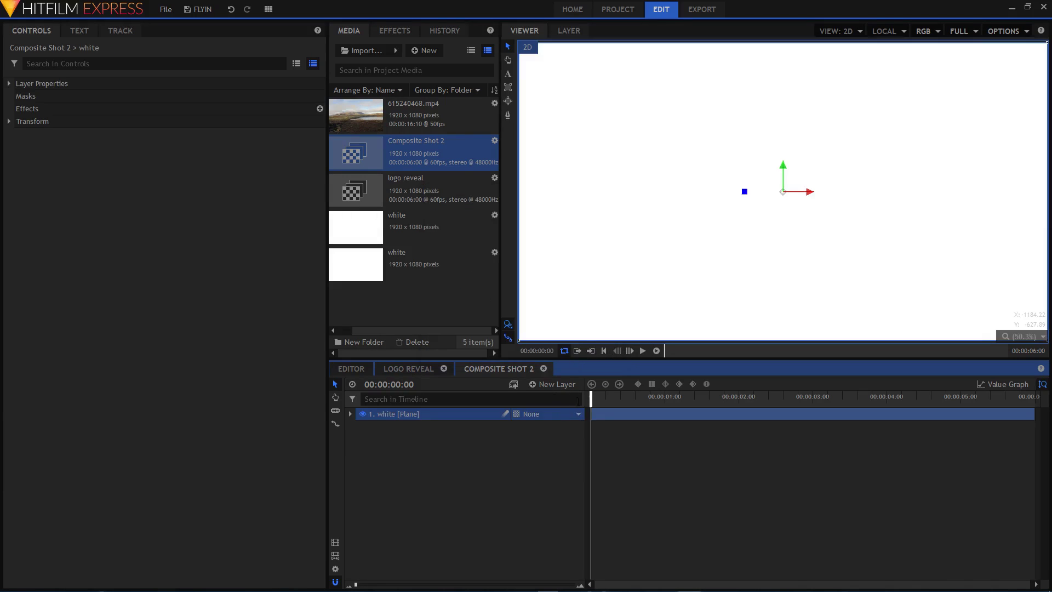
# Add a 1920×400 text layer and type 'flyin' in it.
pyautogui.click(563, 384)
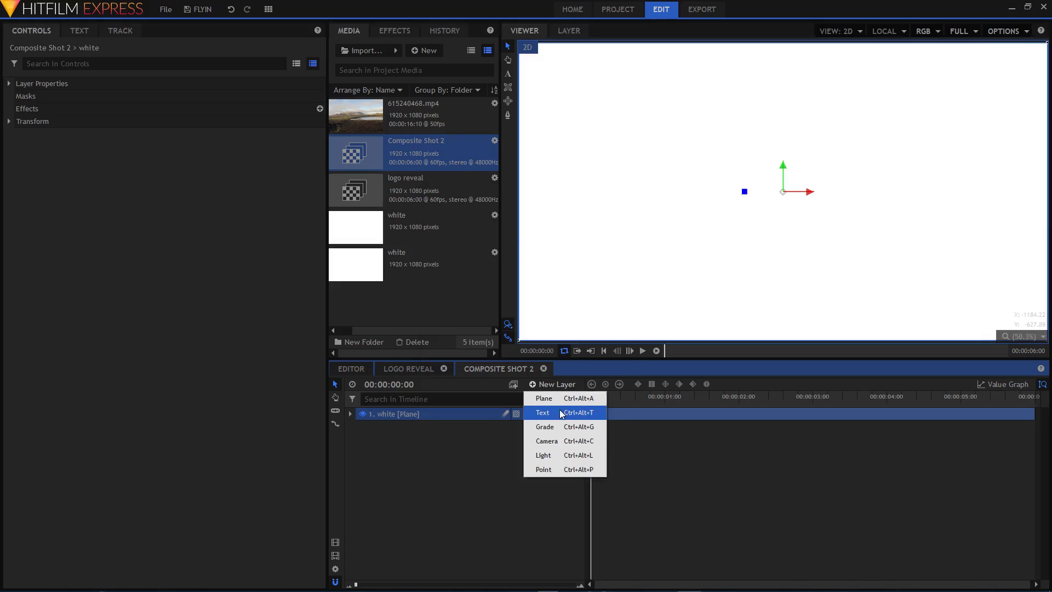
pyautogui.click(562, 412)
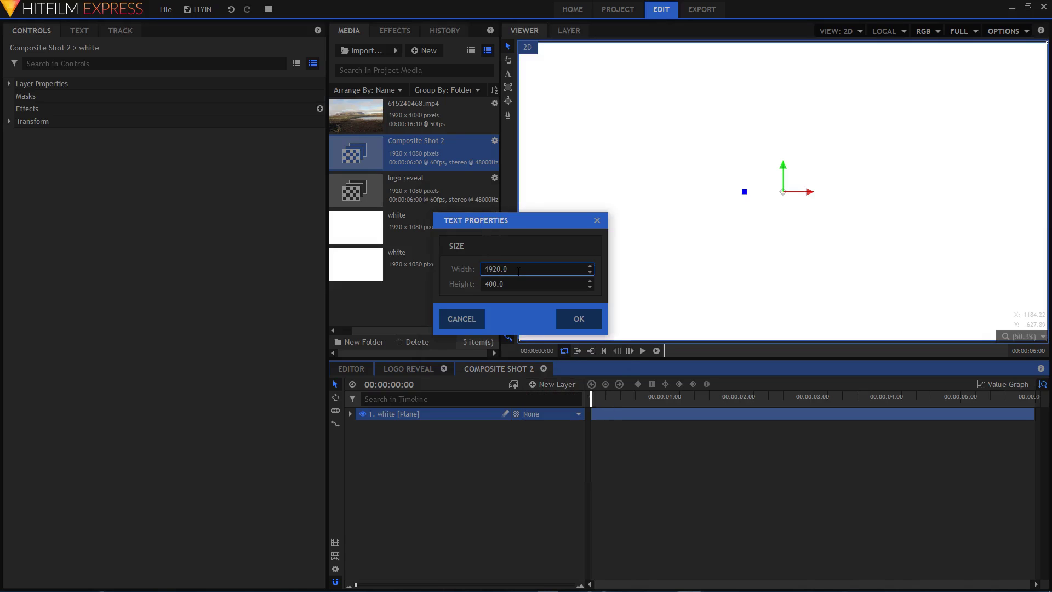
pyautogui.moveTo(518, 271); pyautogui.dragTo(458, 273)
pyautogui.moveTo(518, 286); pyautogui.dragTo(386, 280)
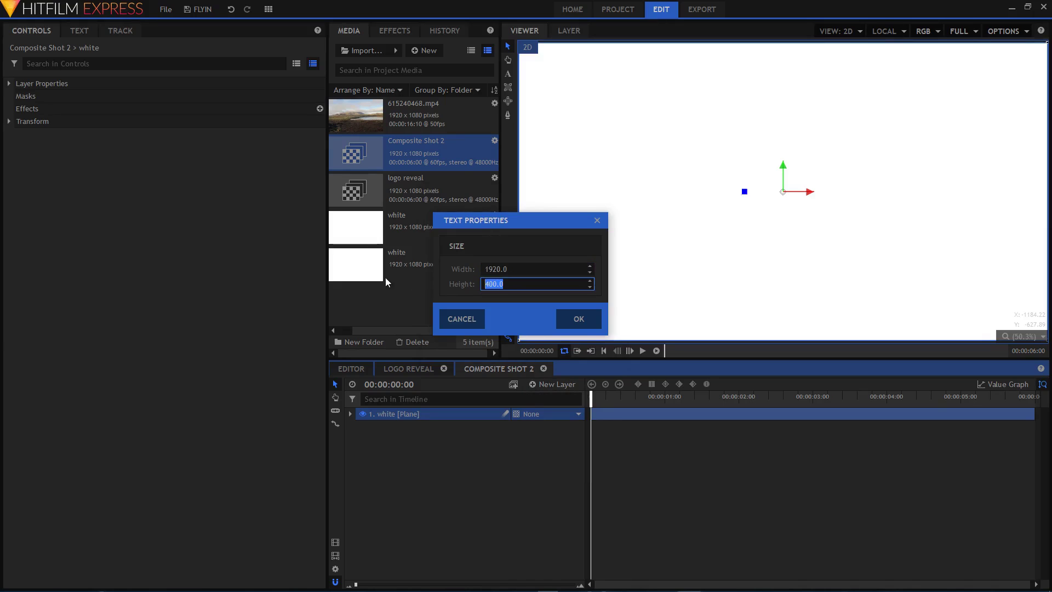
pyautogui.click(578, 319)
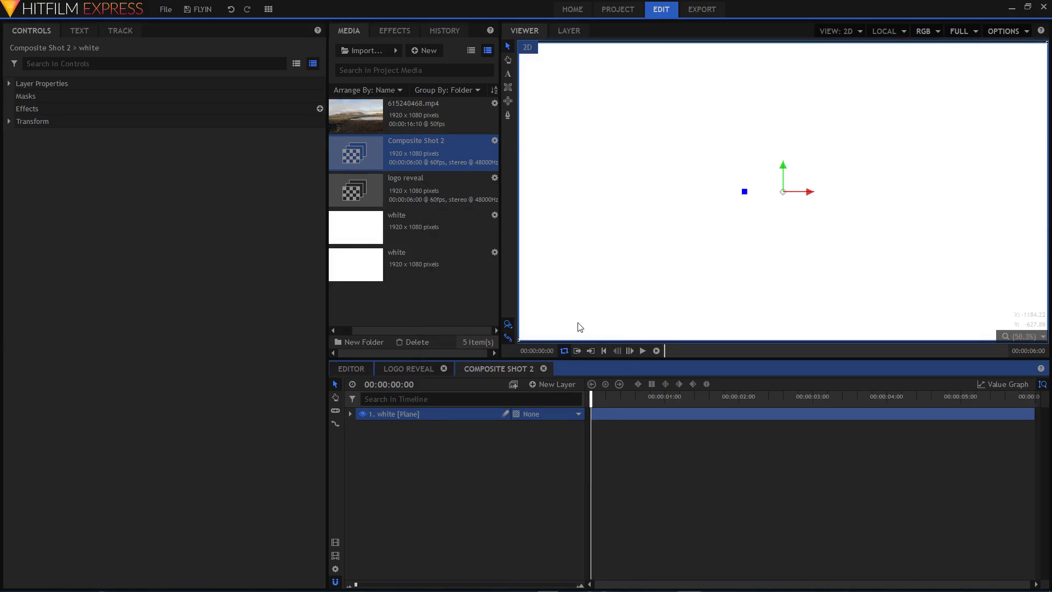
pyautogui.click(508, 74)
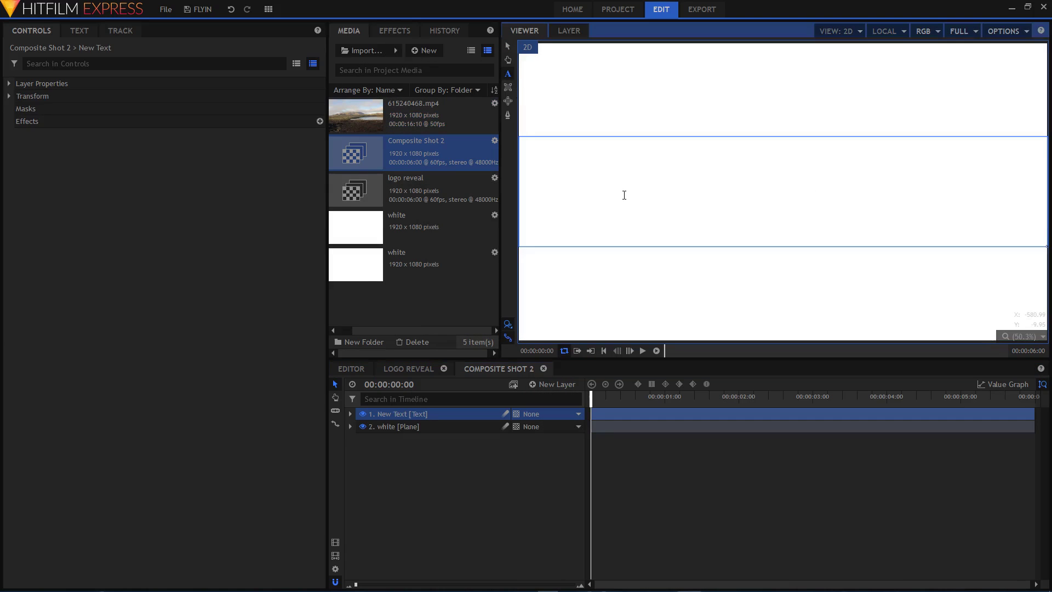
pyautogui.write('flyin')
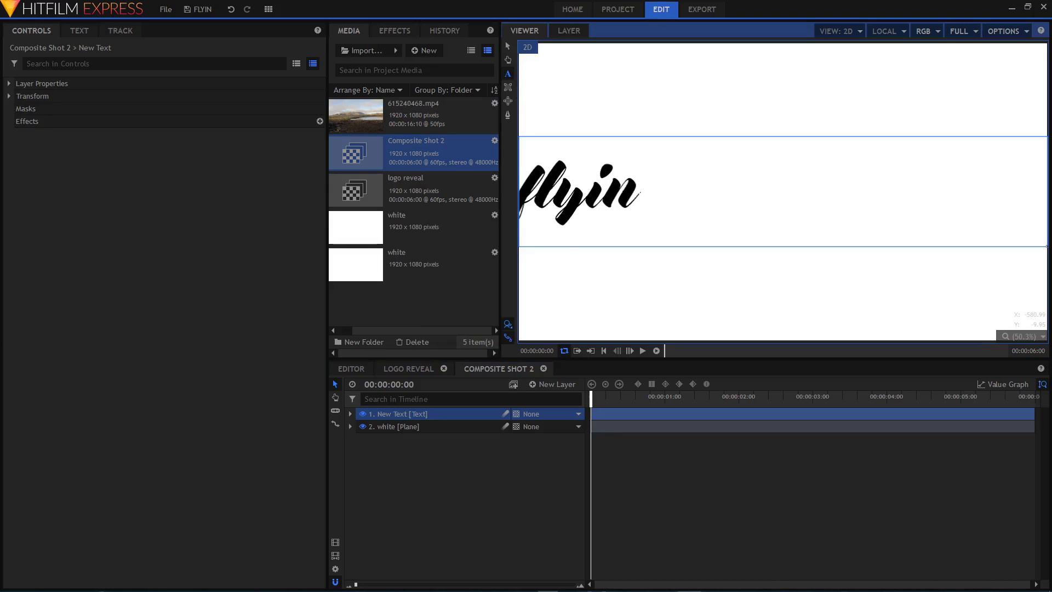
pyautogui.hotkey('ctrl', 'a')
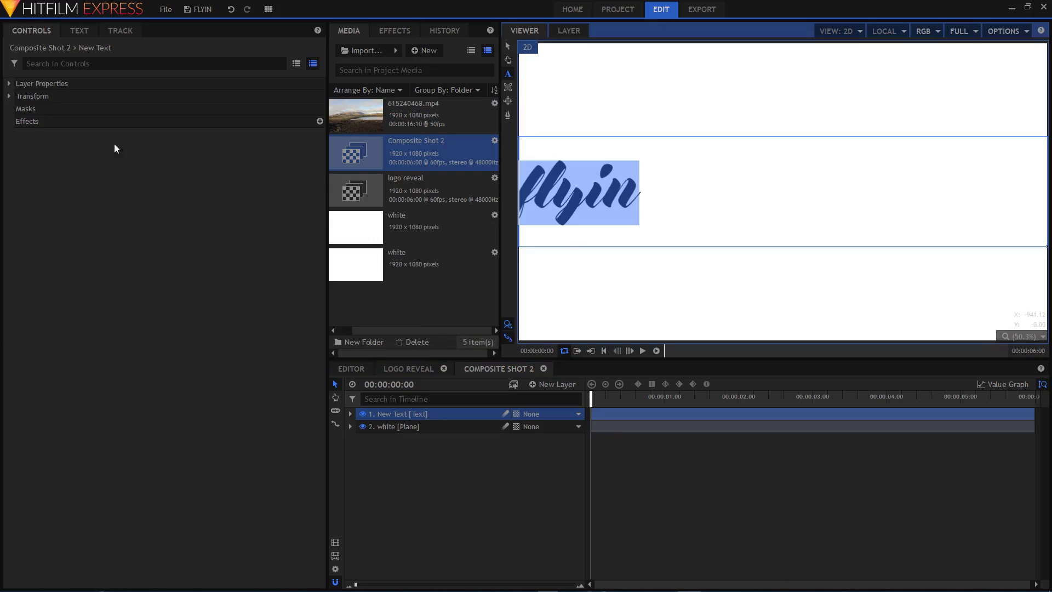
# Set the flyin text to Mocking Bird font with centre alignment.
pyautogui.click(81, 31)
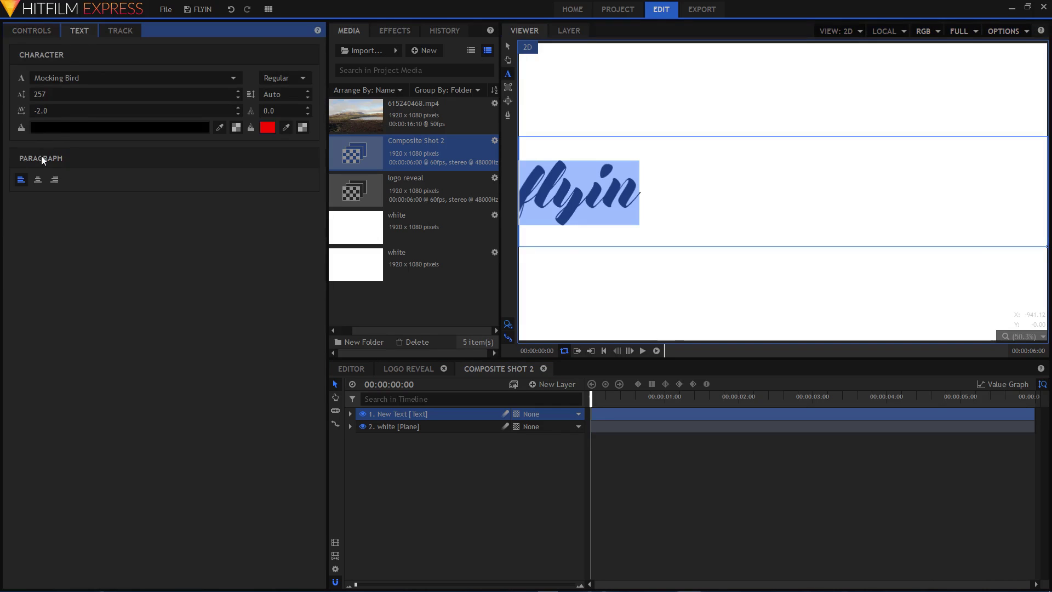
pyautogui.click(58, 80)
pyautogui.click(59, 80)
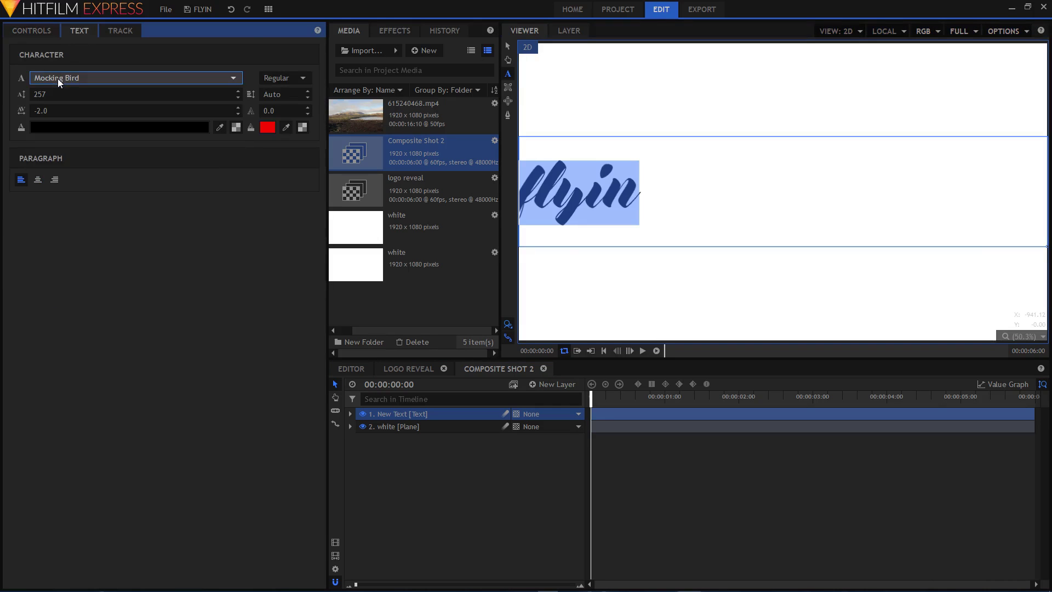
pyautogui.click(38, 180)
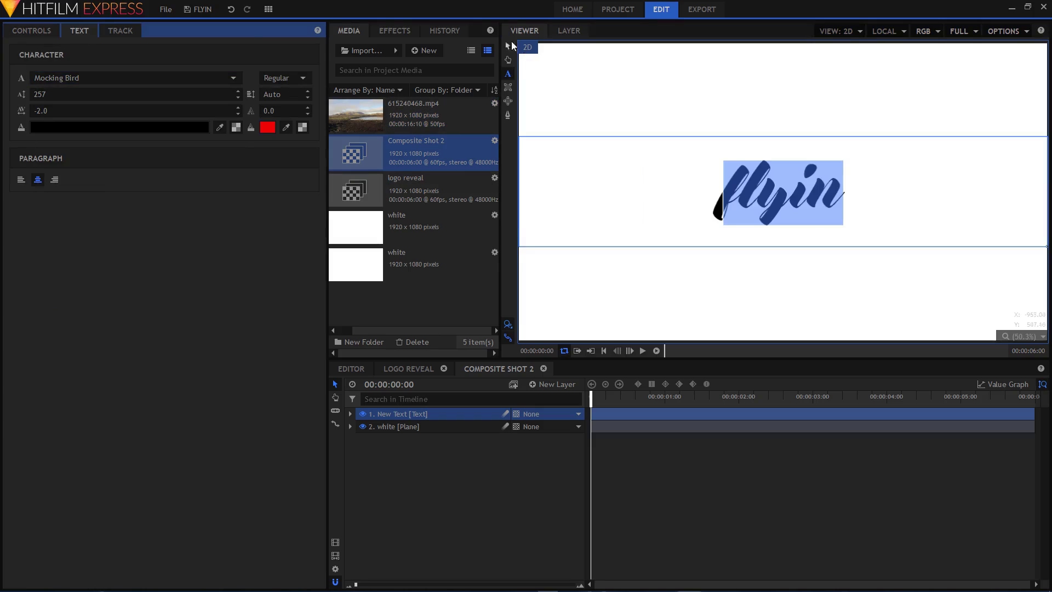
pyautogui.click(509, 46)
pyautogui.click(517, 471)
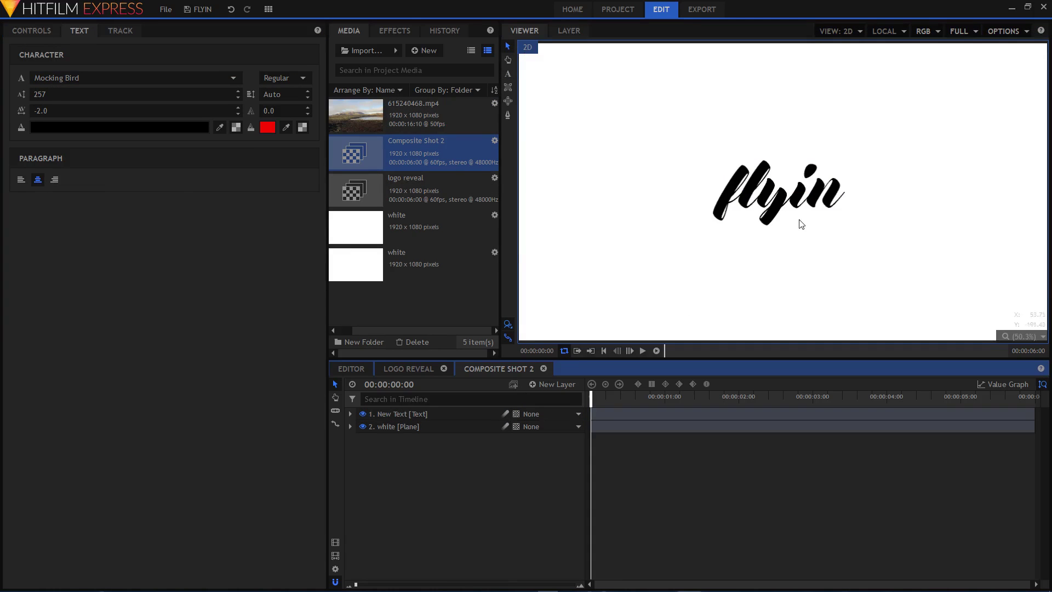
pyautogui.scroll(-1, 761, 297)
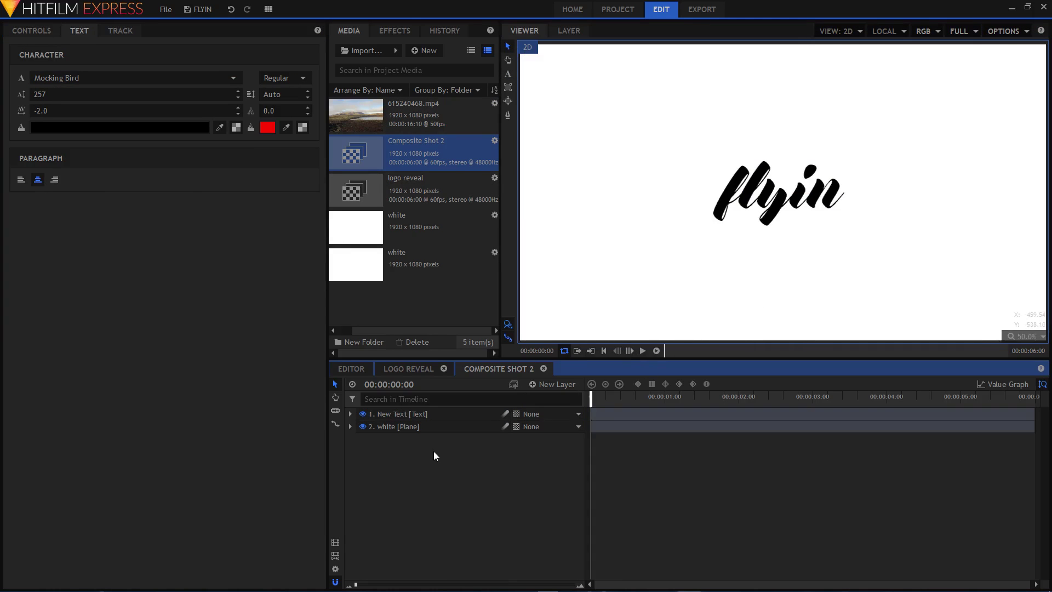
# Add 615240468.mp4 as the top layer, rename the text layer 'text primary', and hide the clip.
pyautogui.click(413, 114)
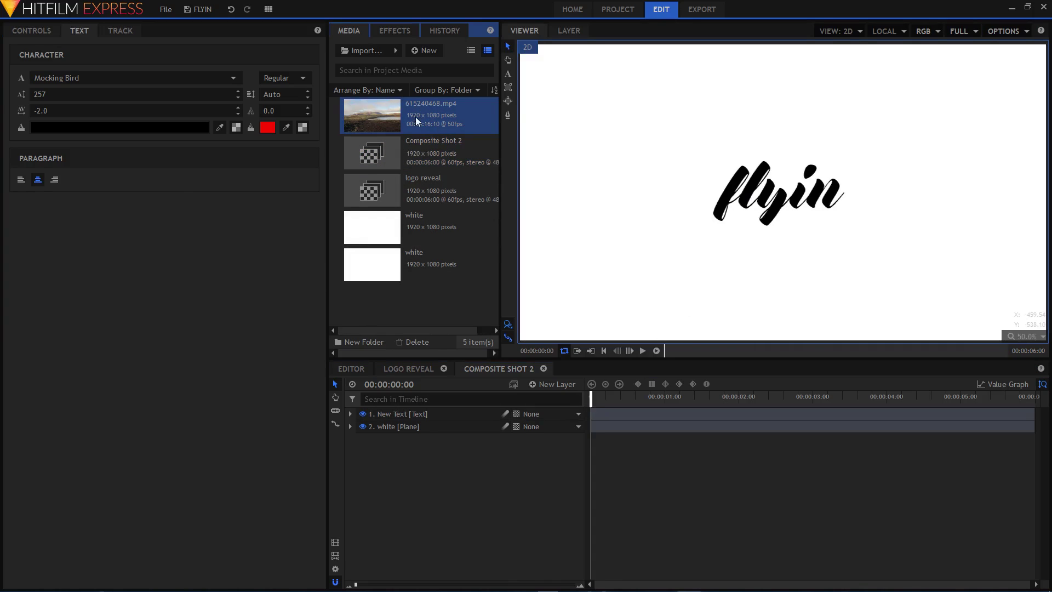
pyautogui.moveTo(415, 116); pyautogui.dragTo(397, 414)
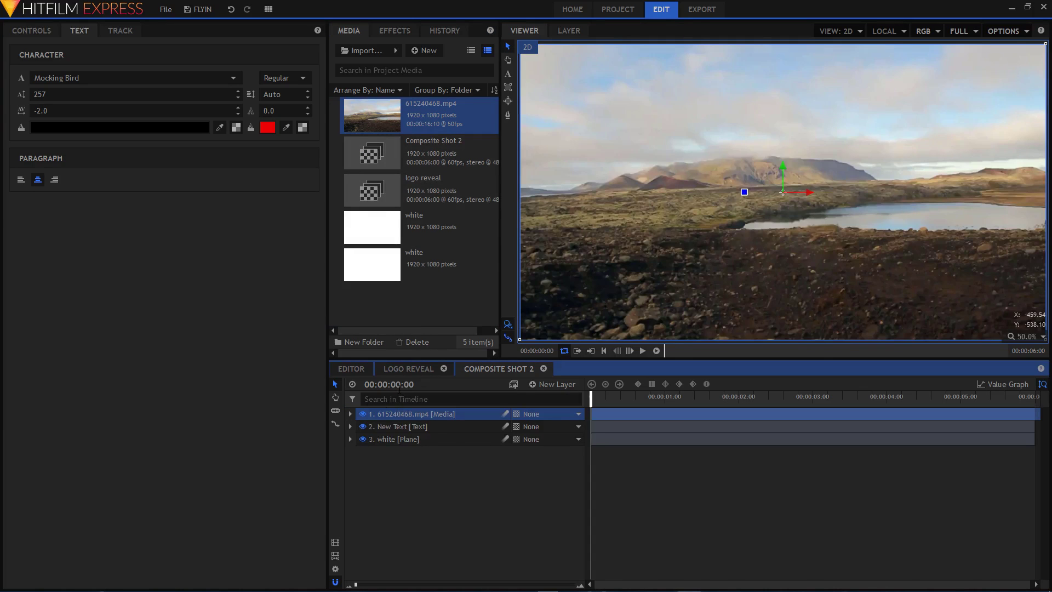
pyautogui.click(386, 426)
pyautogui.rightClick(402, 426)
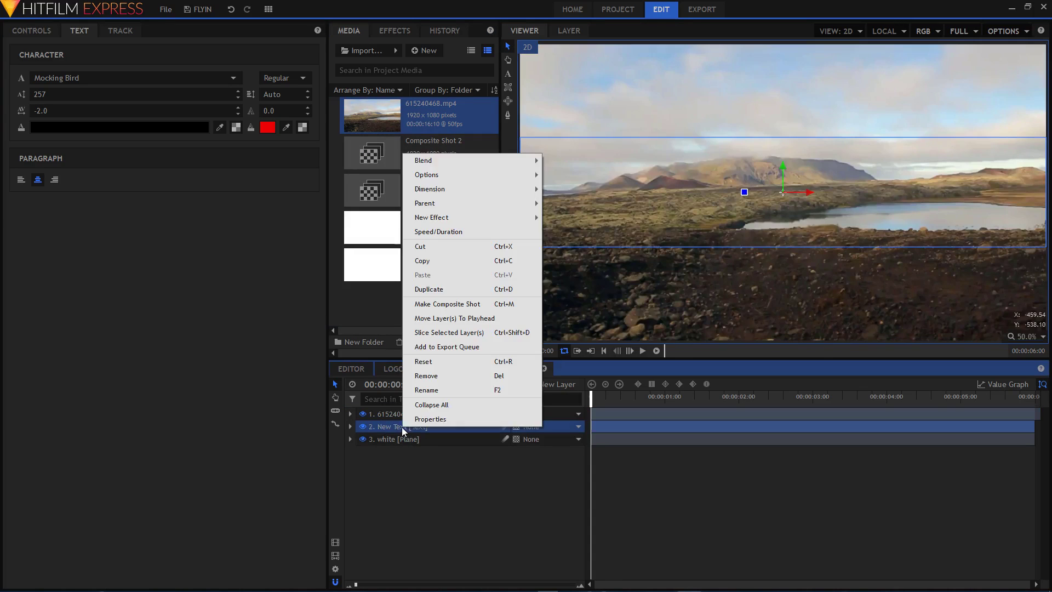
pyautogui.click(427, 390)
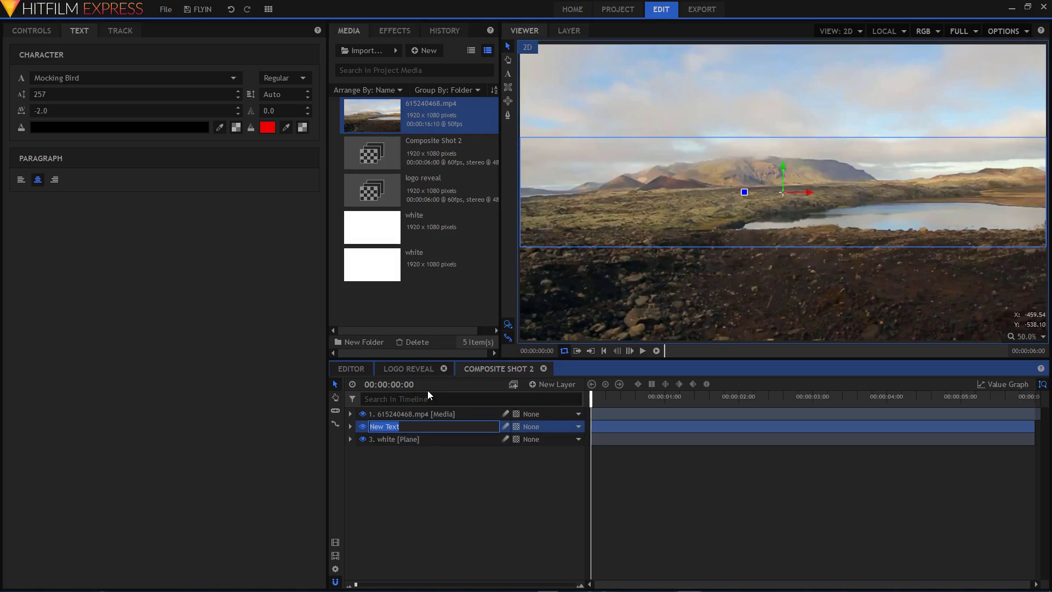
pyautogui.write('text primary')
pyautogui.press('Return')
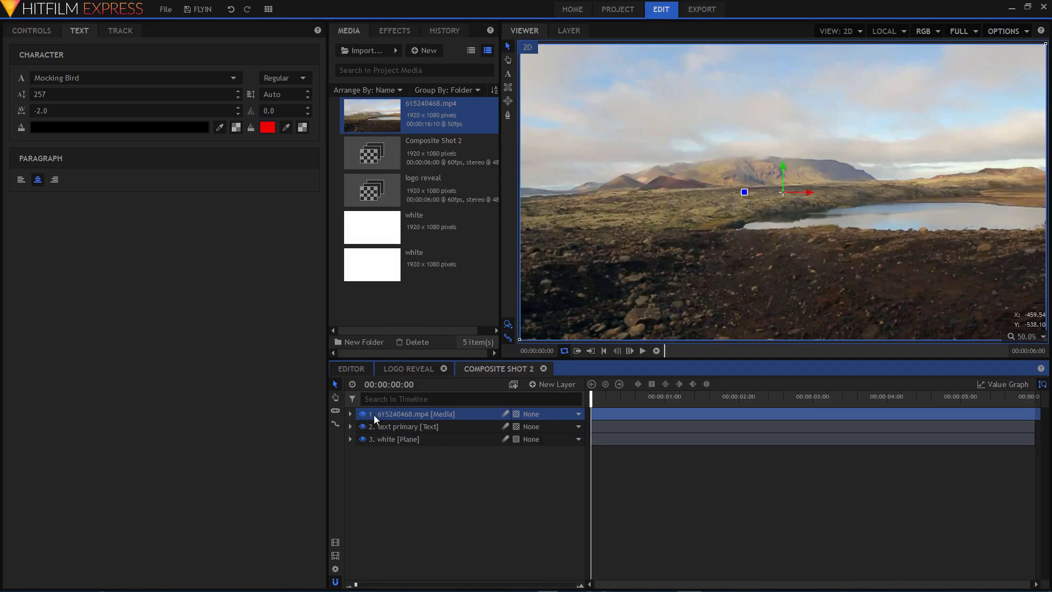
pyautogui.click(362, 413)
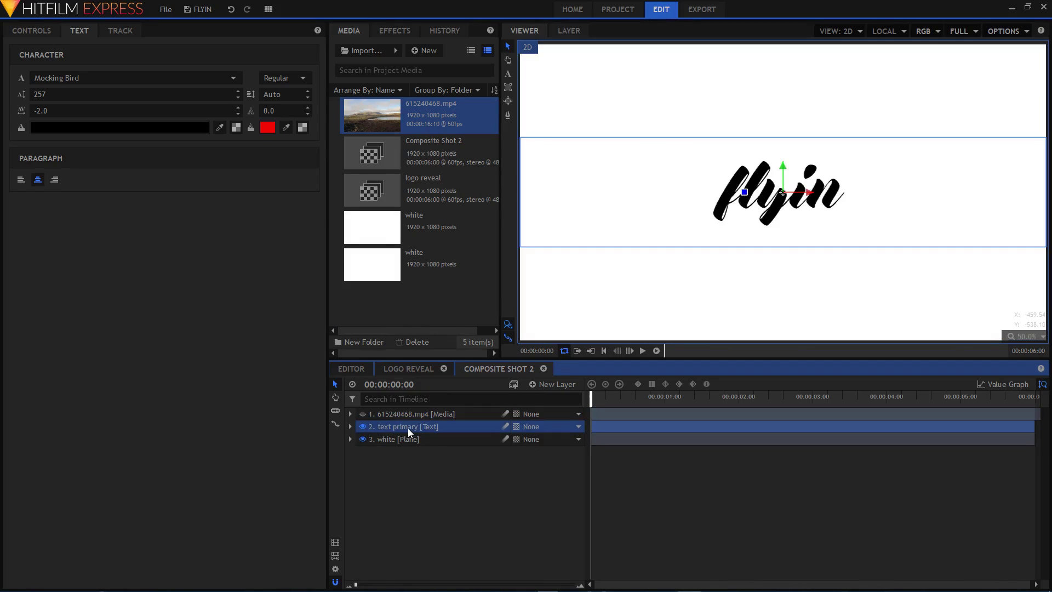
# Keyframe text primary's Scale at 100% at 00:00:03:00, then move to 00:00:01:00.
pyautogui.click(351, 427)
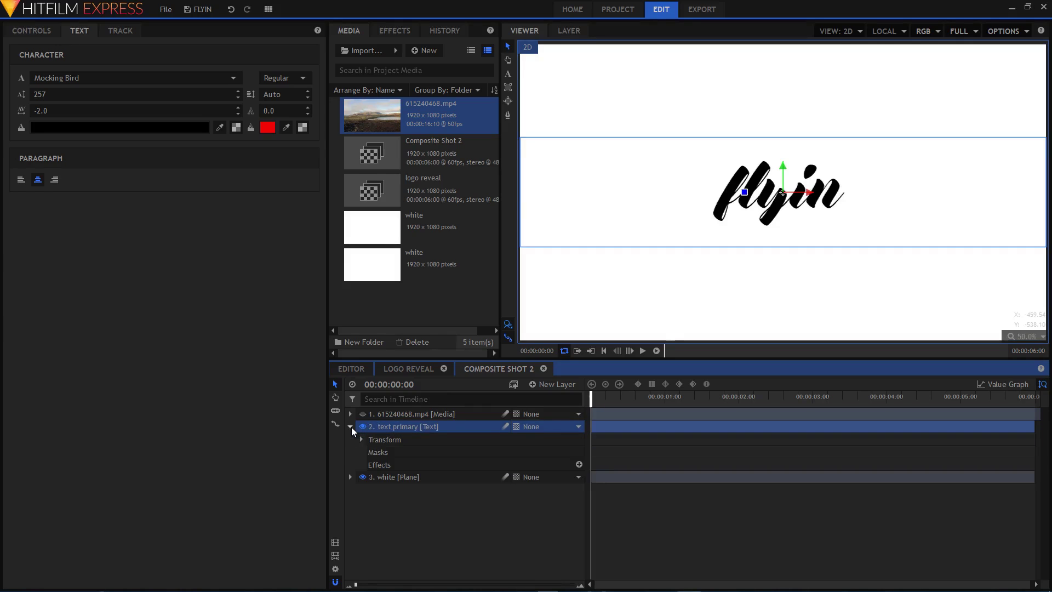
pyautogui.click(360, 440)
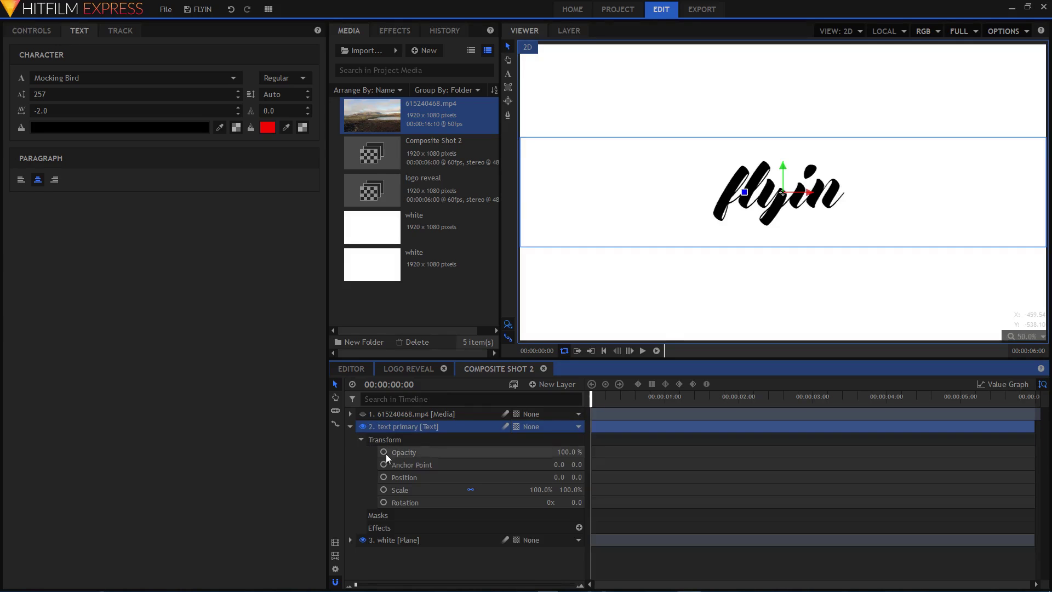
pyautogui.click(422, 489)
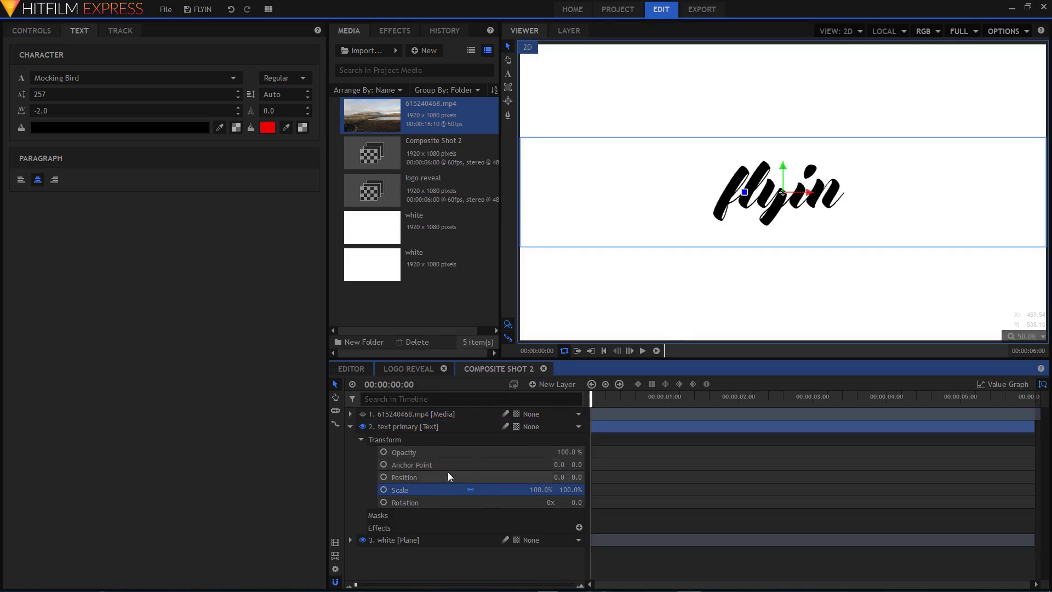
pyautogui.click(397, 384)
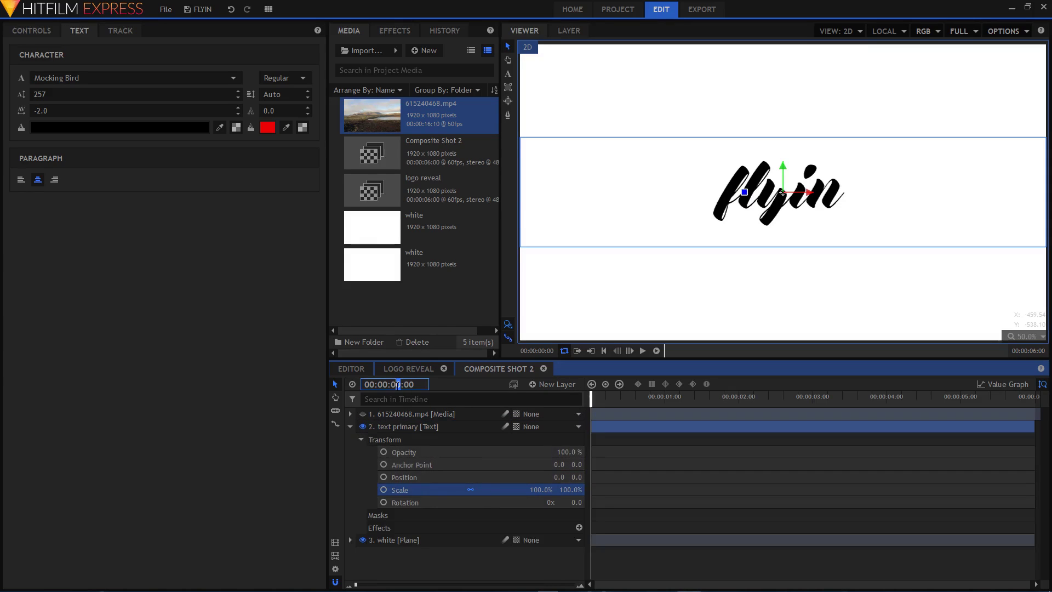
pyautogui.press('Return')
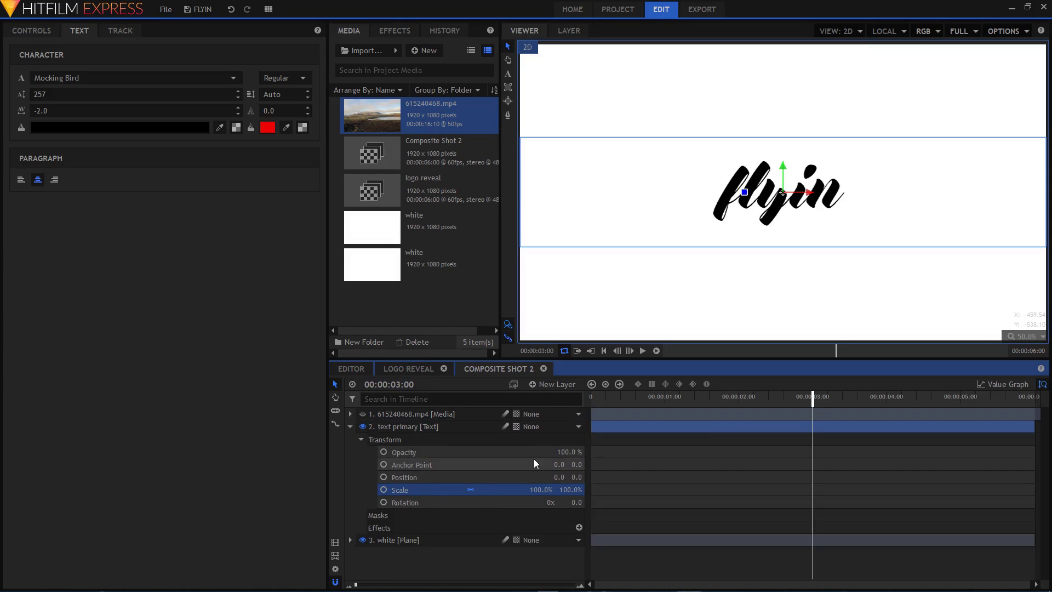
pyautogui.click(384, 491)
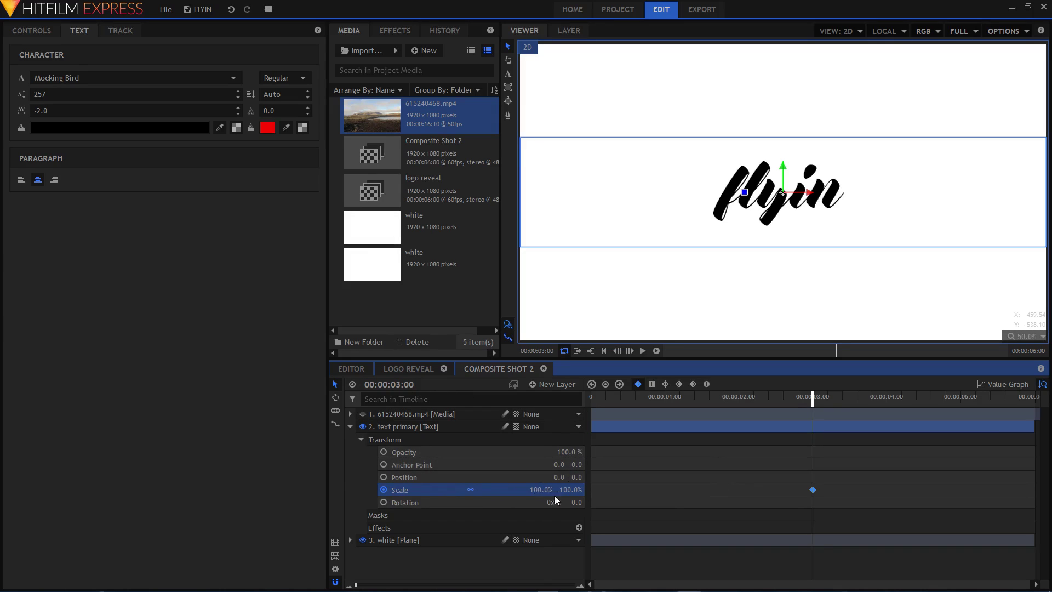
pyautogui.click(397, 384)
pyautogui.press('Return')
pyautogui.click(540, 489)
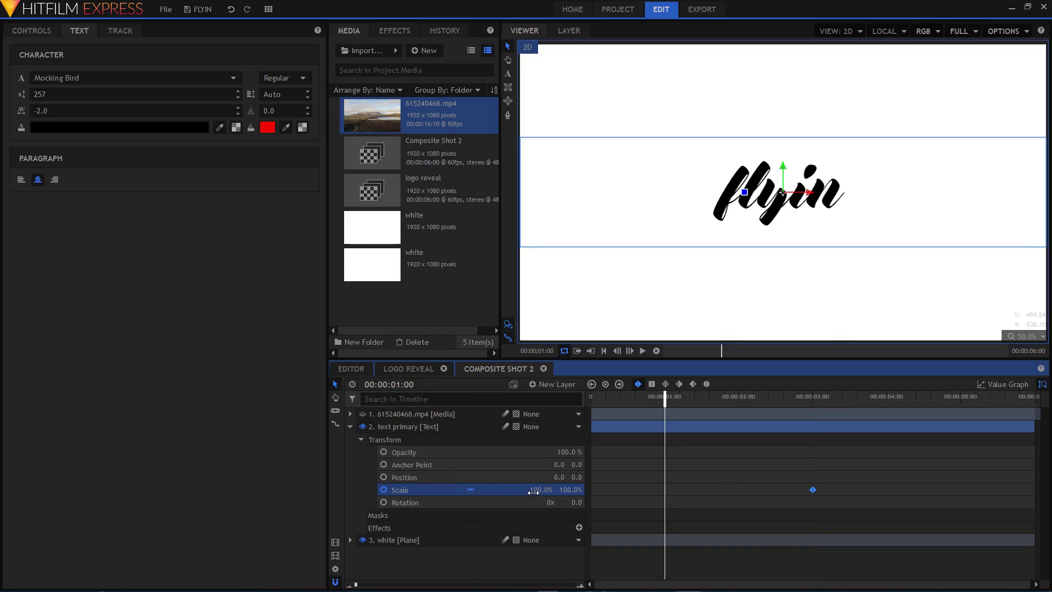
# At one second, raise the text's Scale from 114% to about 12555%.
pyautogui.write('114')
pyautogui.press('Return')
pyautogui.moveTo(539, 489); pyautogui.dragTo(667, 489)
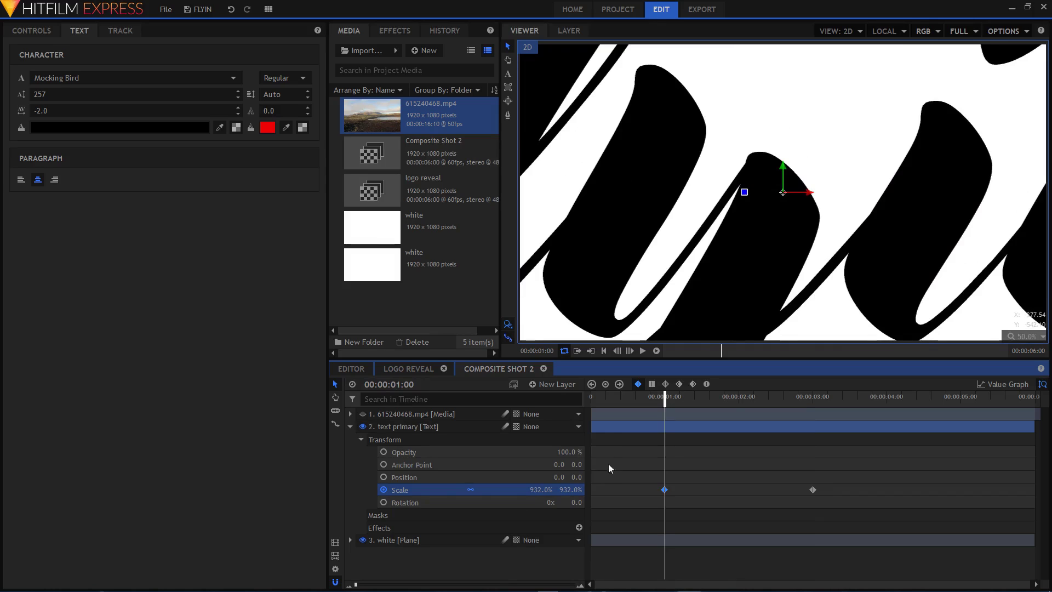
pyautogui.moveTo(539, 489); pyautogui.dragTo(831, 490)
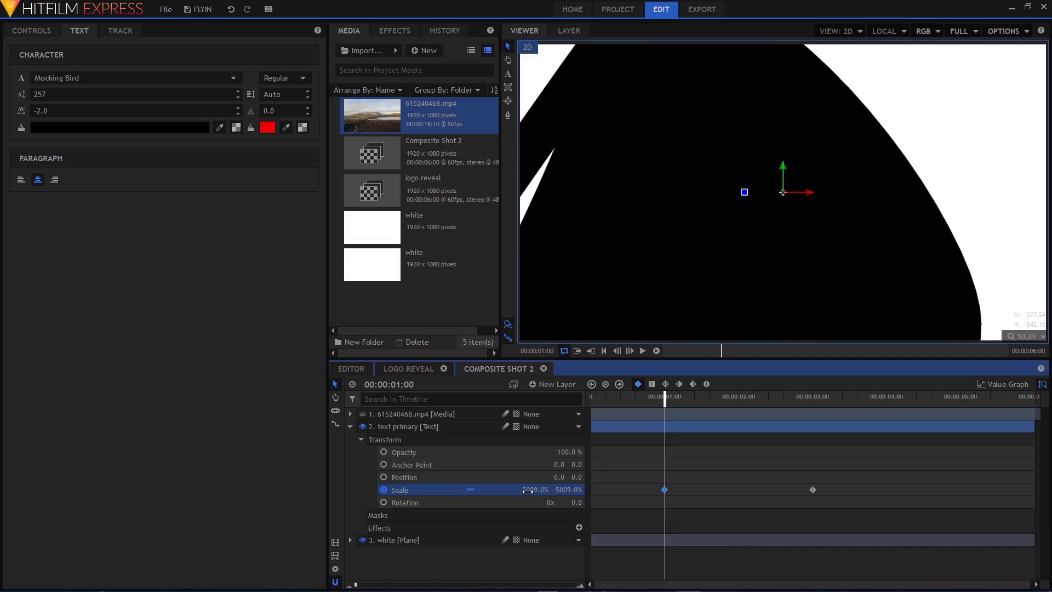
pyautogui.moveTo(527, 491); pyautogui.dragTo(531, 485)
pyautogui.moveTo(661, 488); pyautogui.dragTo(665, 487)
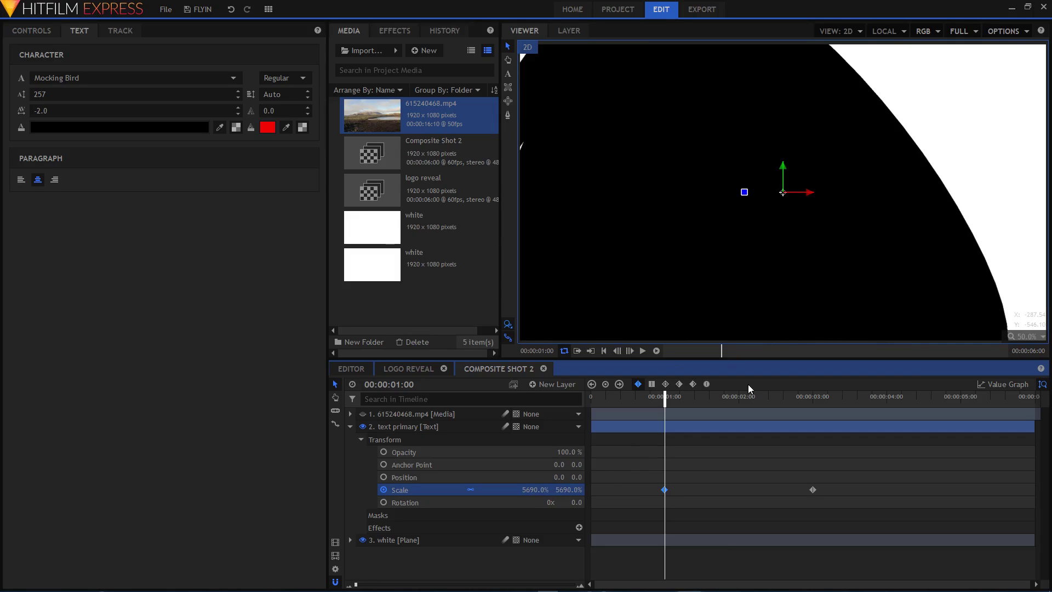
pyautogui.scroll(-1, 856, 159)
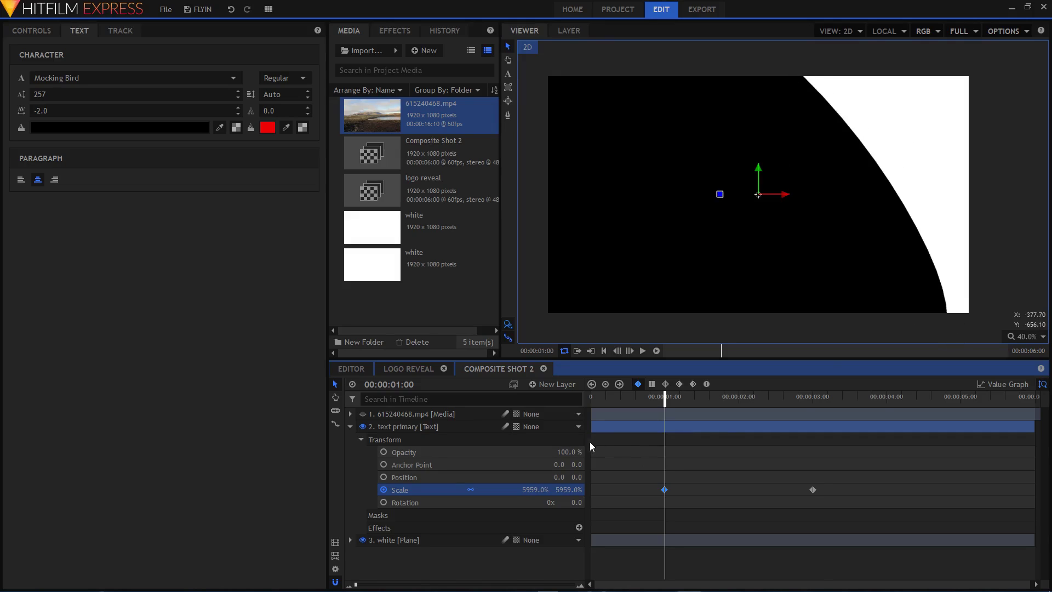
pyautogui.moveTo(534, 489); pyautogui.dragTo(619, 489)
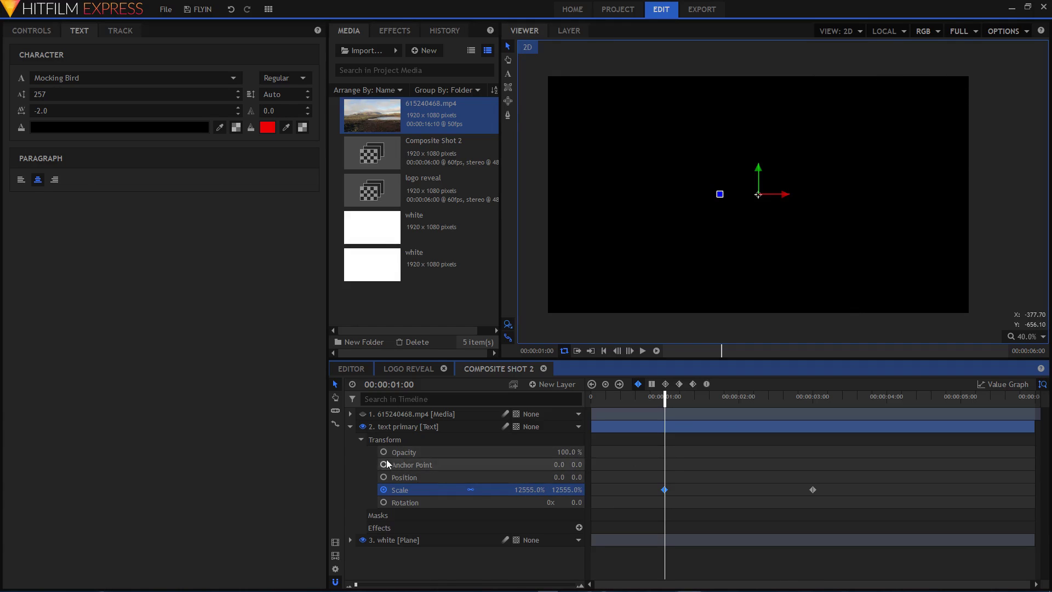
# Collapse the text layer, then show and select the landscape video layer.
pyautogui.click(393, 427)
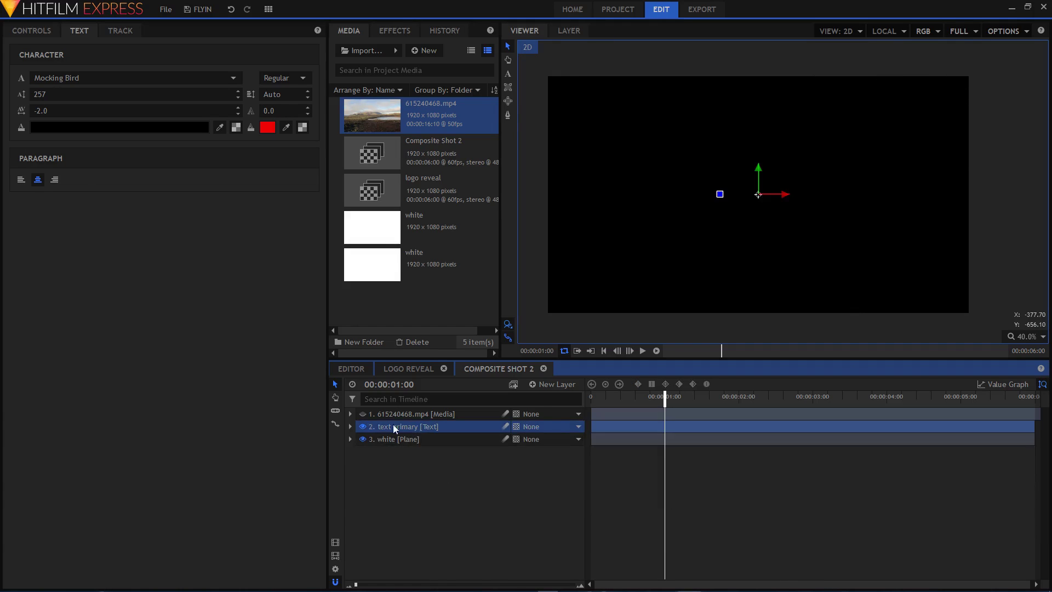
pyautogui.click(363, 414)
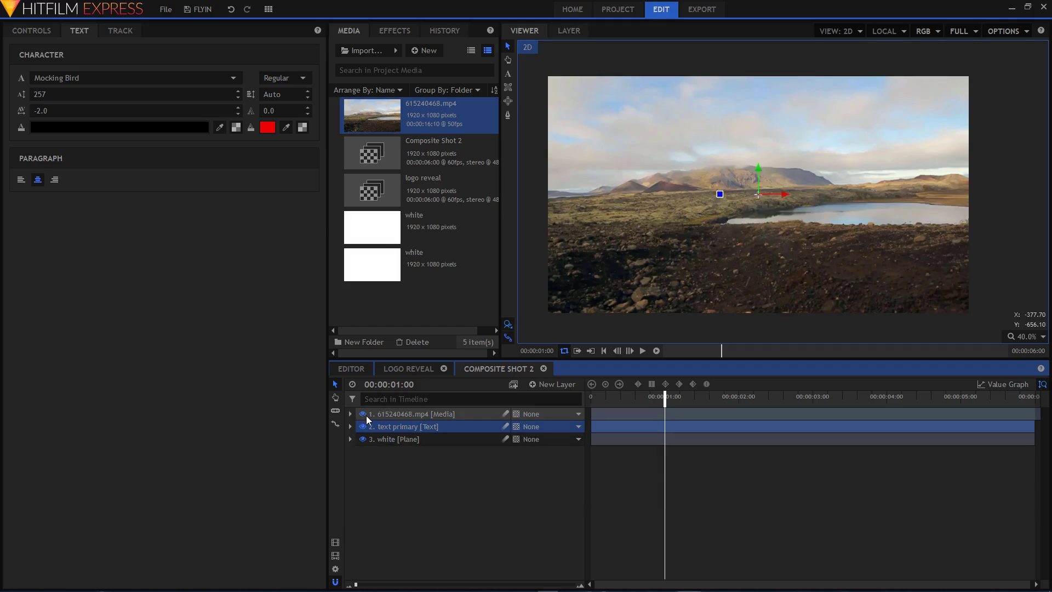
pyautogui.click(413, 416)
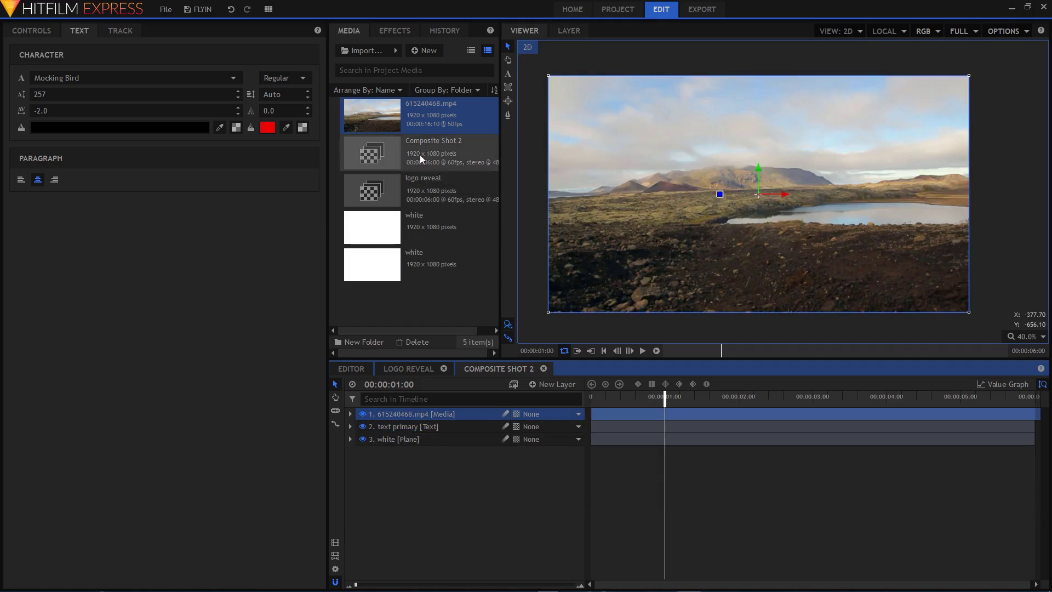
pyautogui.click(393, 33)
# Apply Set Matte to the video layer with Source Layer 2. text primary.
pyautogui.click(406, 50)
pyautogui.write('set')
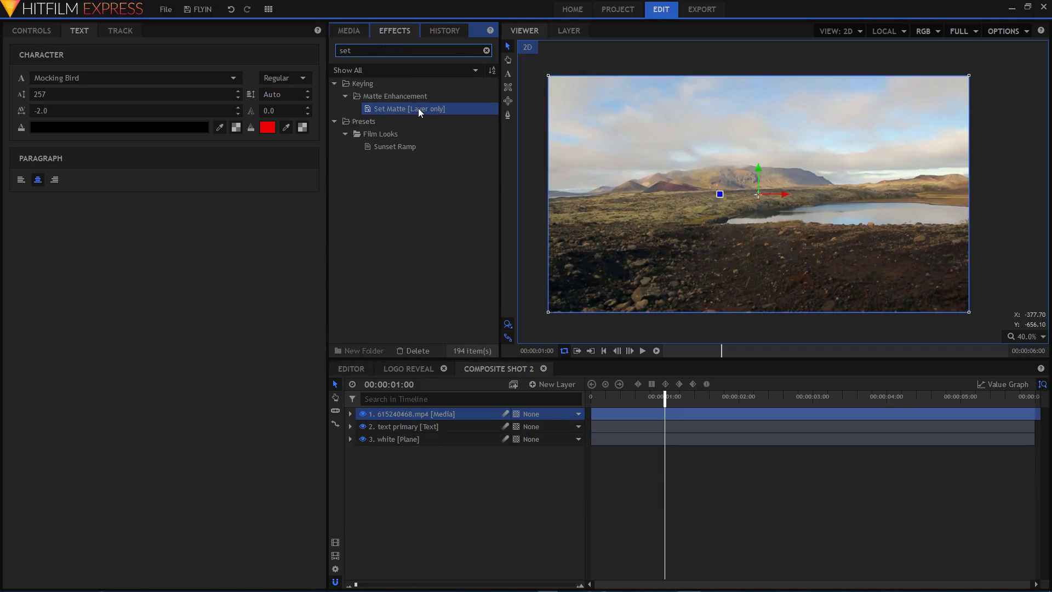
pyautogui.moveTo(418, 107); pyautogui.dragTo(406, 415)
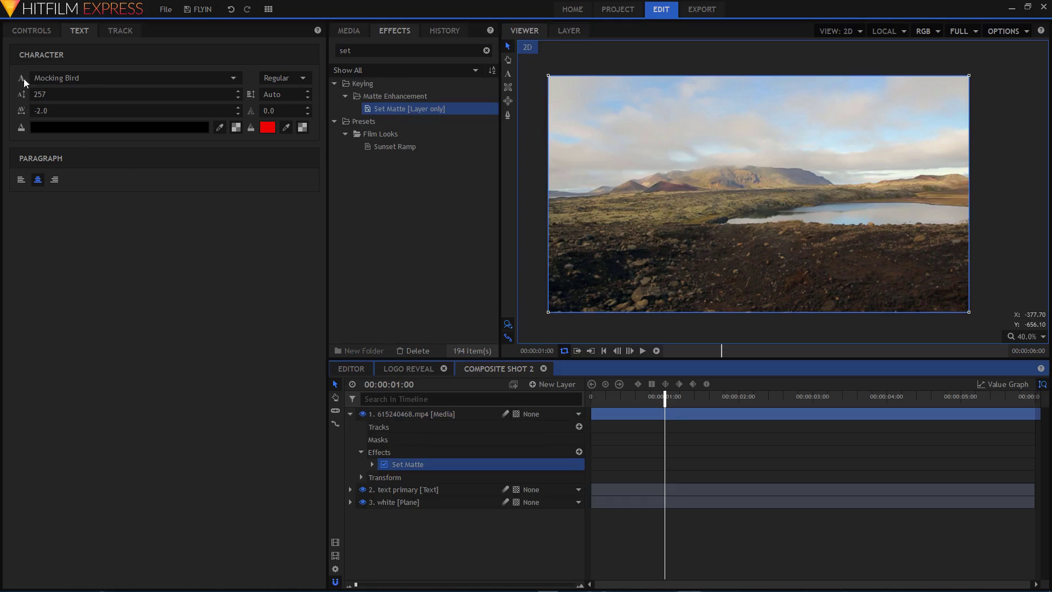
pyautogui.click(35, 31)
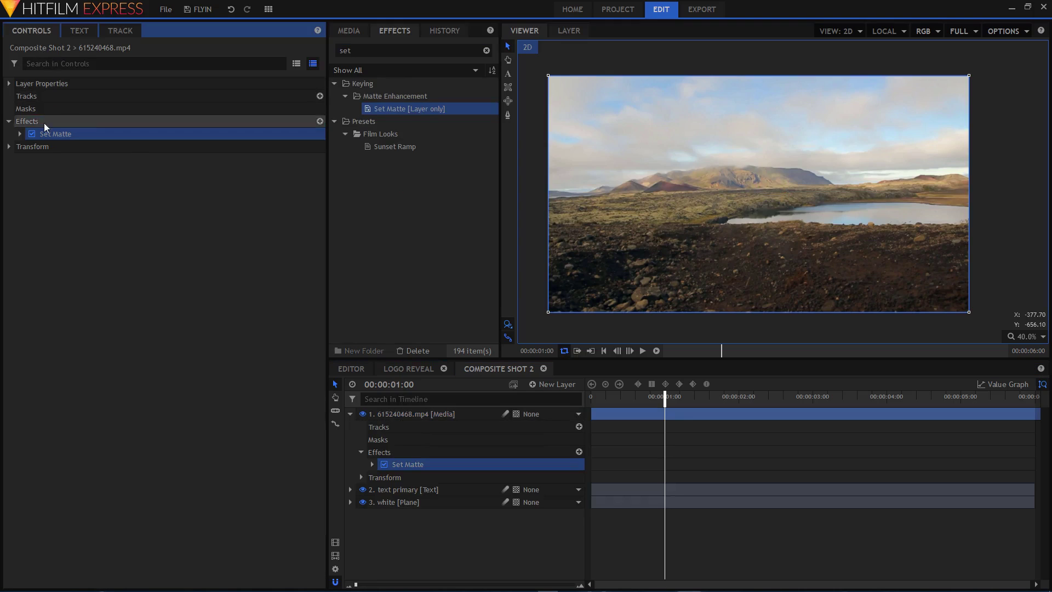
pyautogui.click(19, 134)
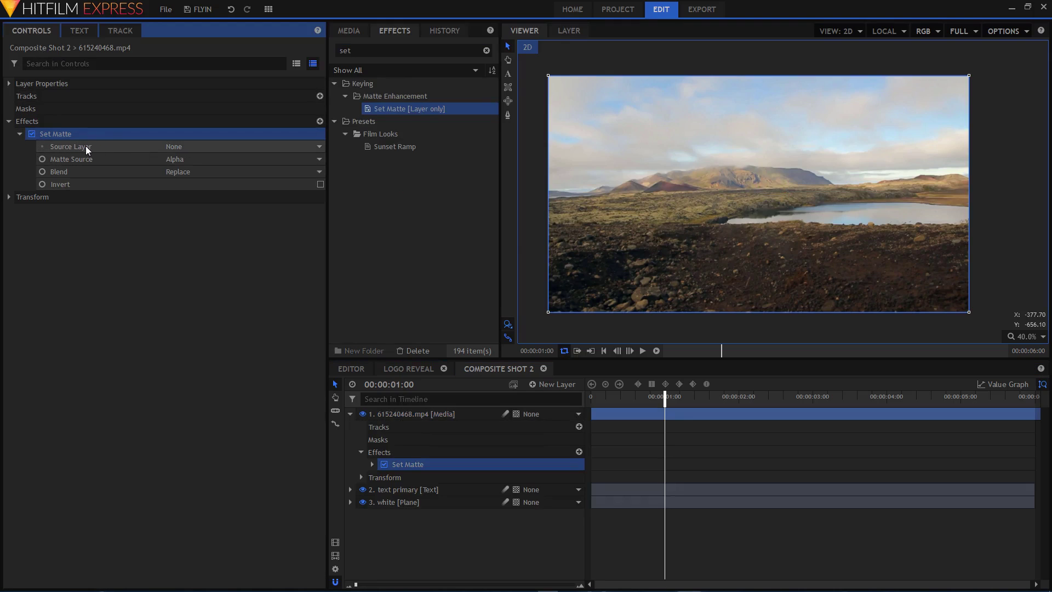
pyautogui.click(181, 147)
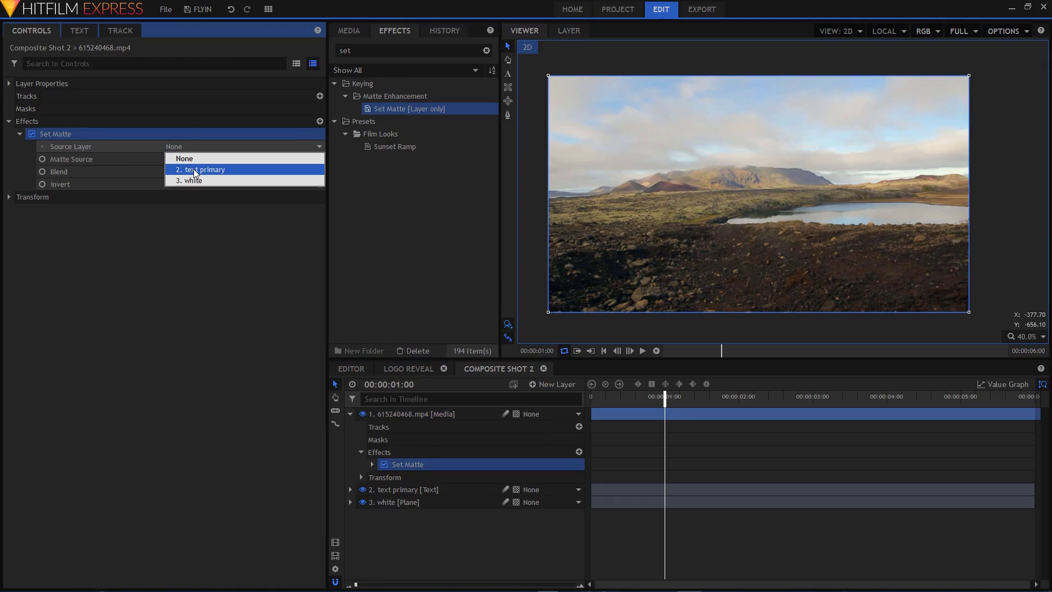
pyautogui.click(193, 169)
# Play the matte reveal from the start, then collapse the video layer.
pyautogui.moveTo(609, 403); pyautogui.dragTo(554, 410)
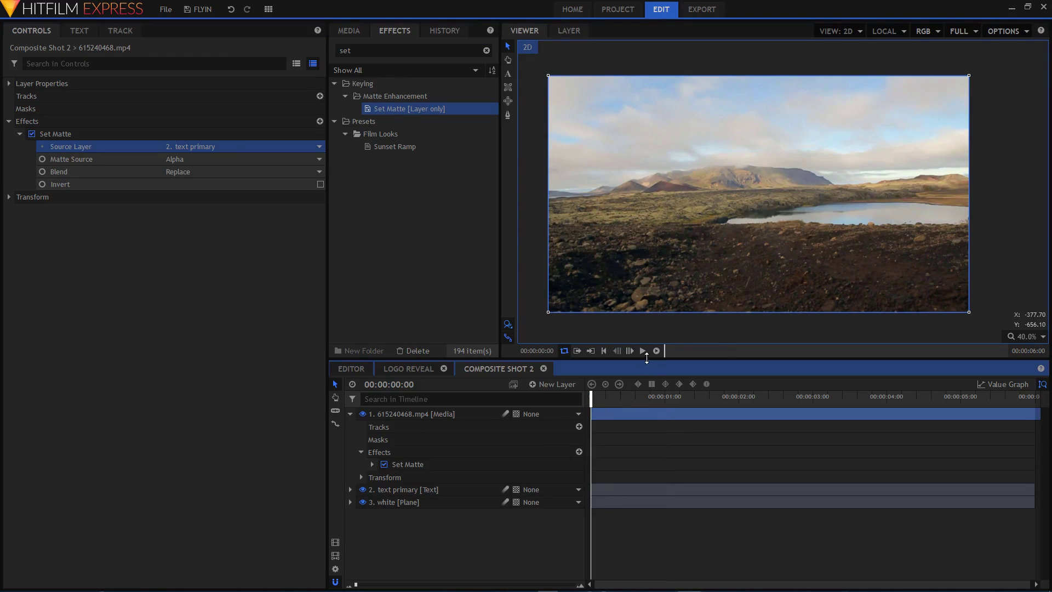
pyautogui.click(643, 350)
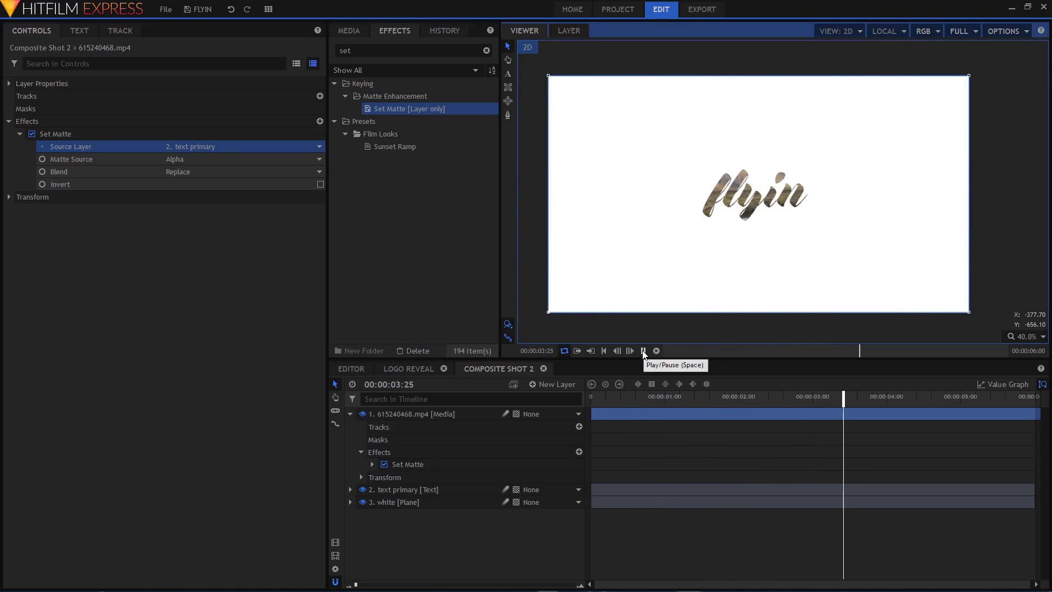
pyautogui.click(643, 351)
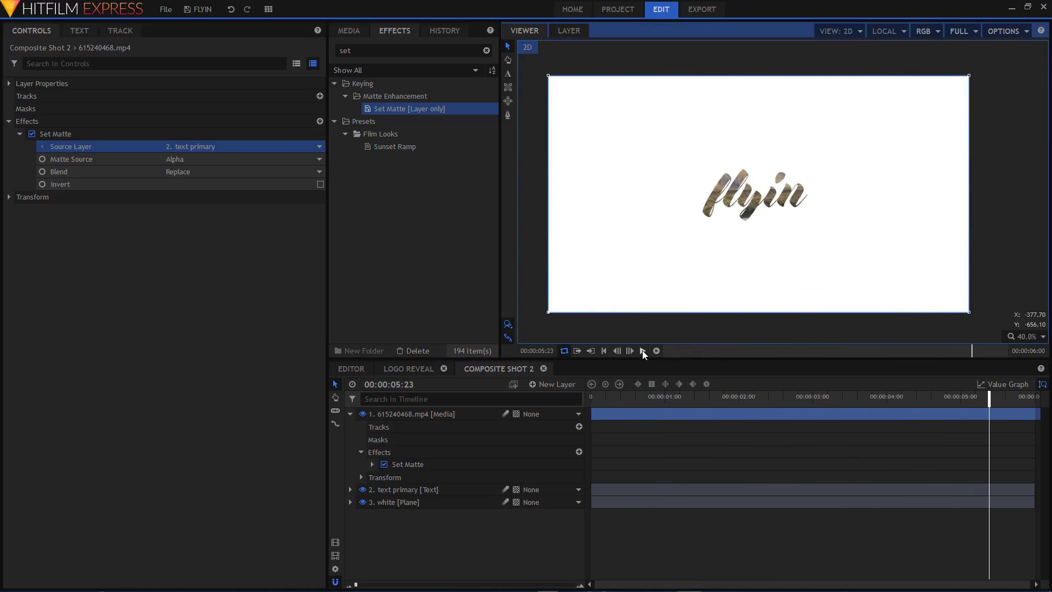
pyautogui.click(350, 414)
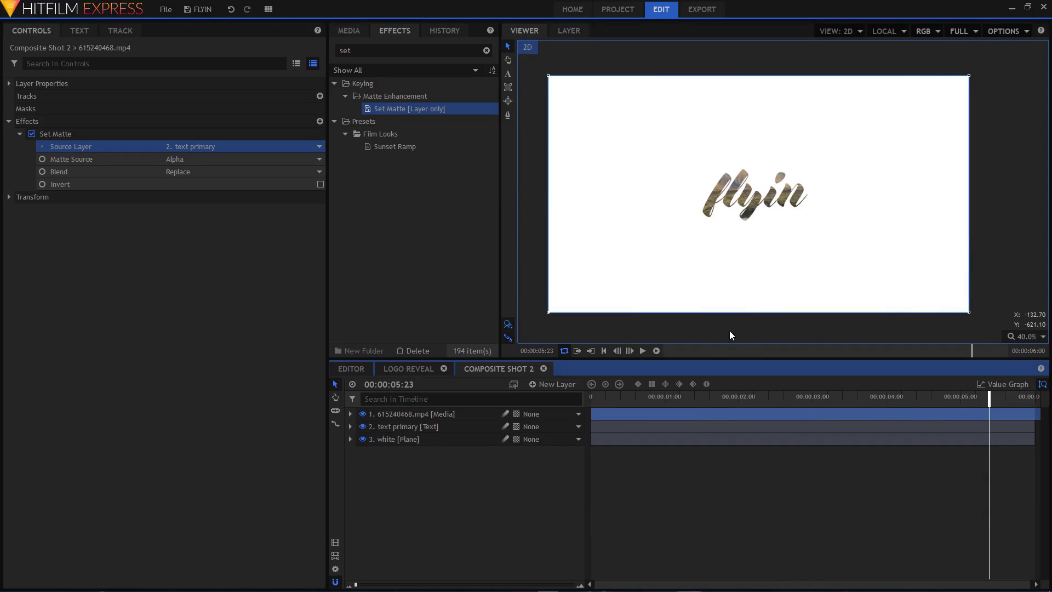
# Slice the landscape clip near its end, delete the leading piece, and shift the rest left.
pyautogui.scroll(1, 760, 209)
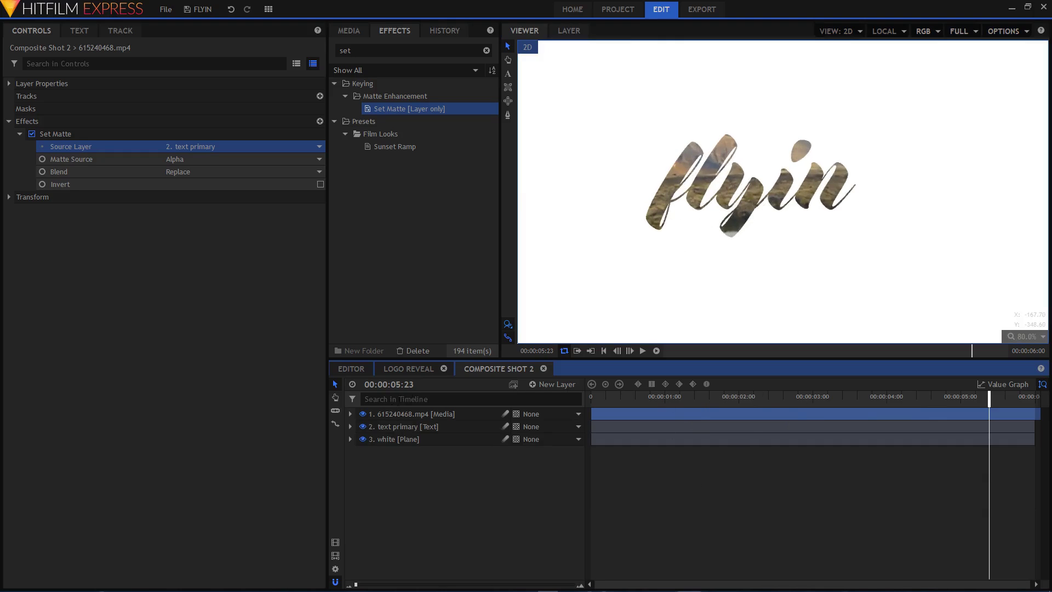
pyautogui.click(336, 410)
pyautogui.click(1007, 414)
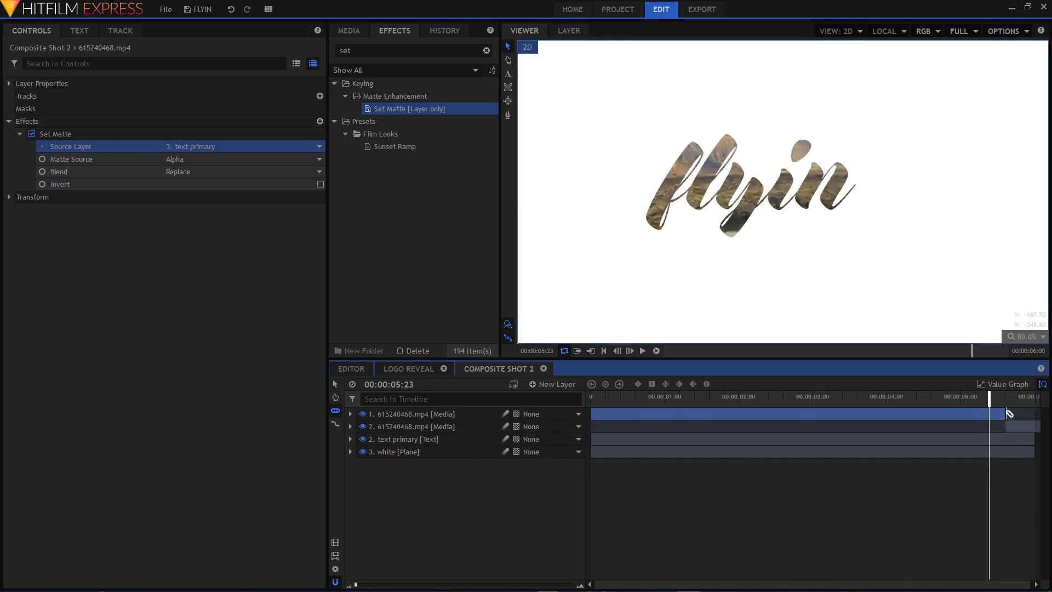
pyautogui.click(335, 385)
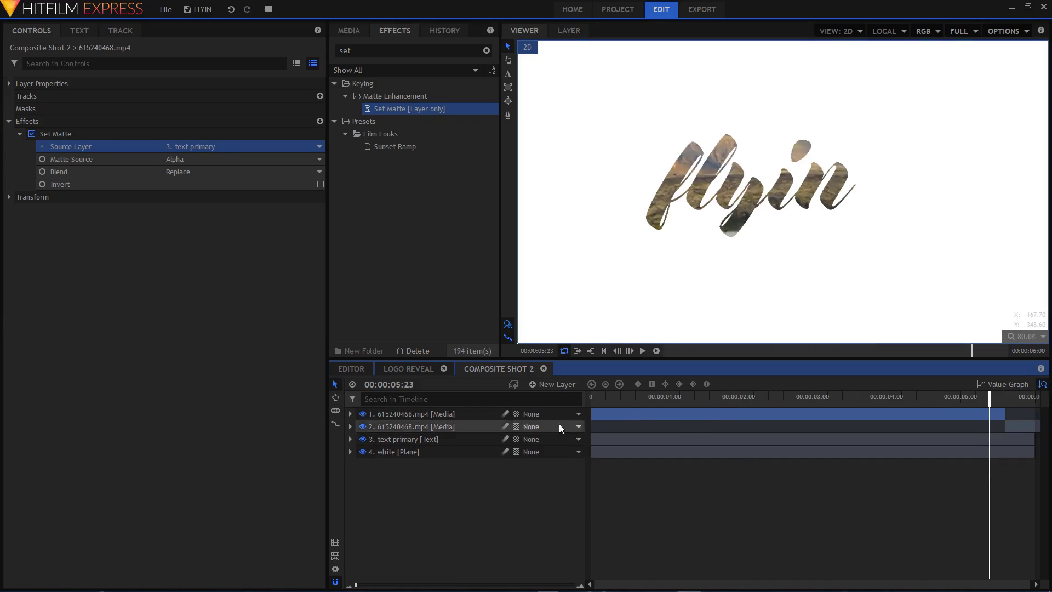
pyautogui.click(858, 413)
pyautogui.press('Delete')
pyautogui.moveTo(1007, 416)
pyautogui.mouseDown()
pyautogui.moveTo(604, 412)
pyautogui.moveTo(596, 397)
pyautogui.moveTo(999, 430)
pyautogui.mouseUp()
pyautogui.scroll(-4, 734, 270)
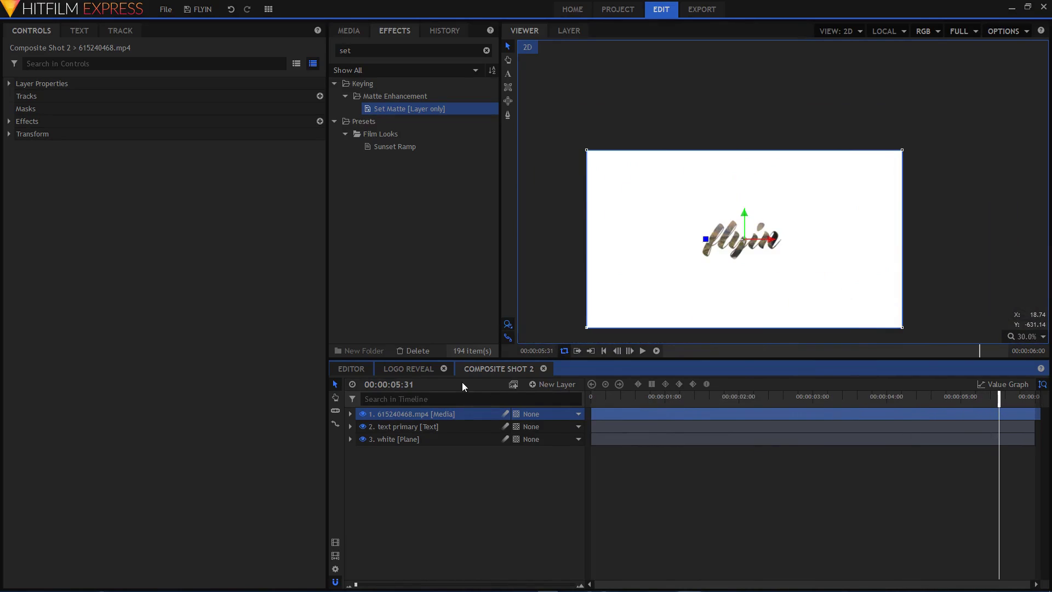
# Duplicate the text primary layer.
pyautogui.click(406, 427)
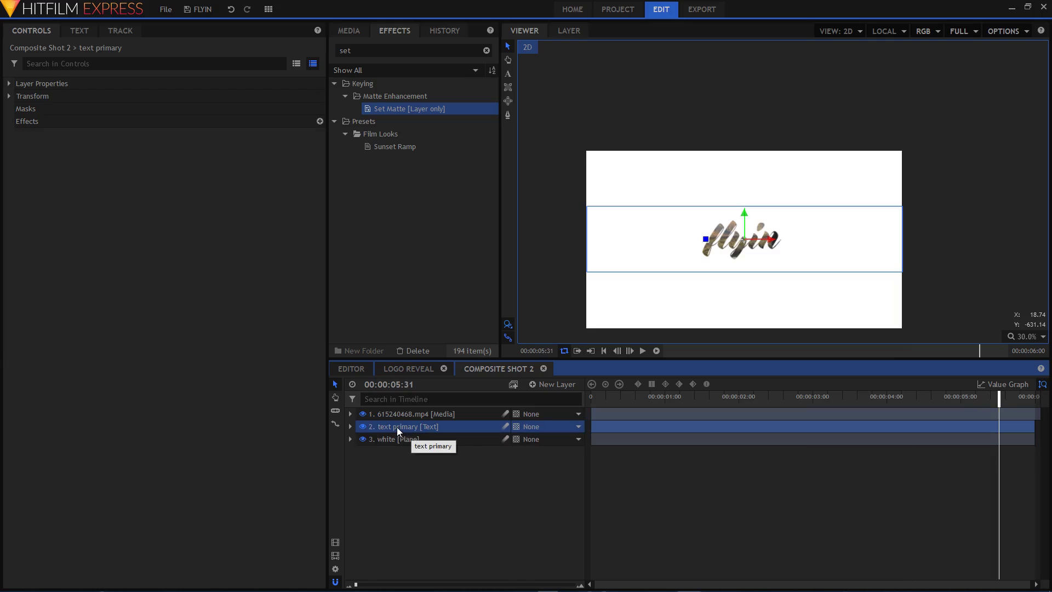
pyautogui.rightClick(396, 425)
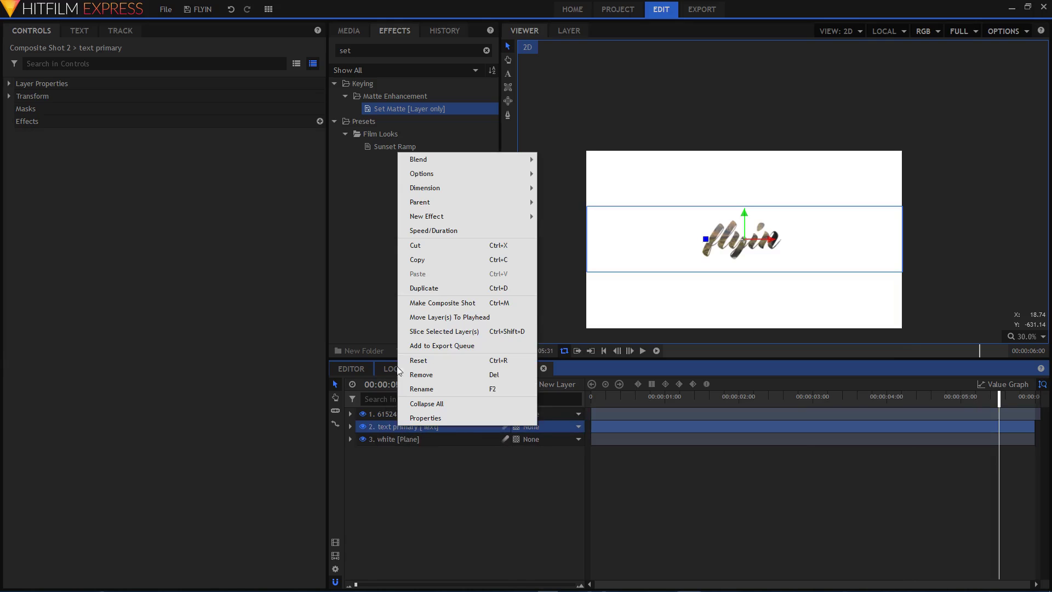
pyautogui.click(416, 288)
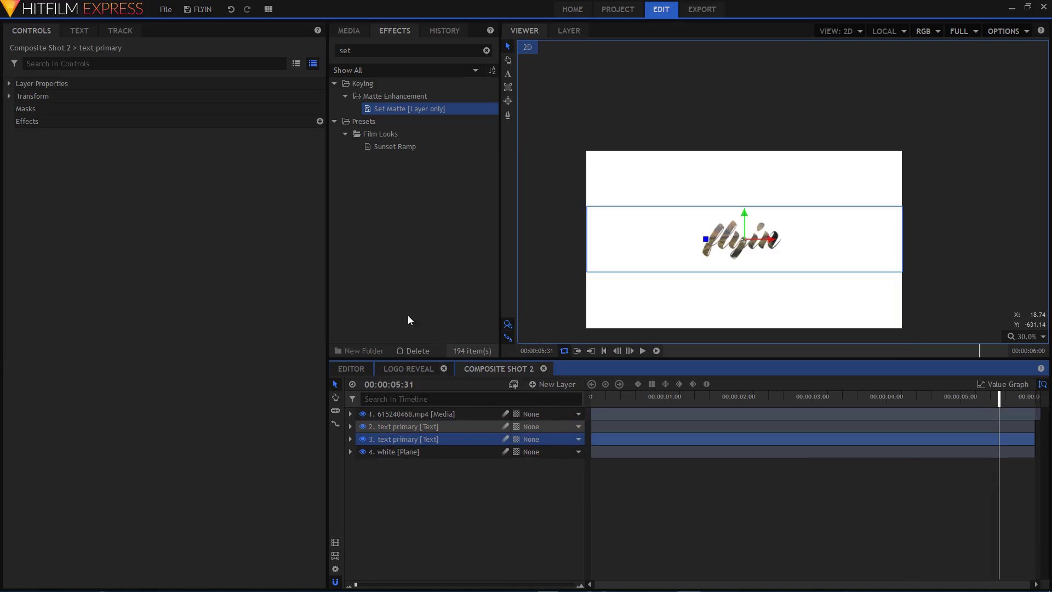
# Rename the copy 'text secondary' and move it to the top of the layers.
pyautogui.rightClick(402, 440)
pyautogui.click(435, 465)
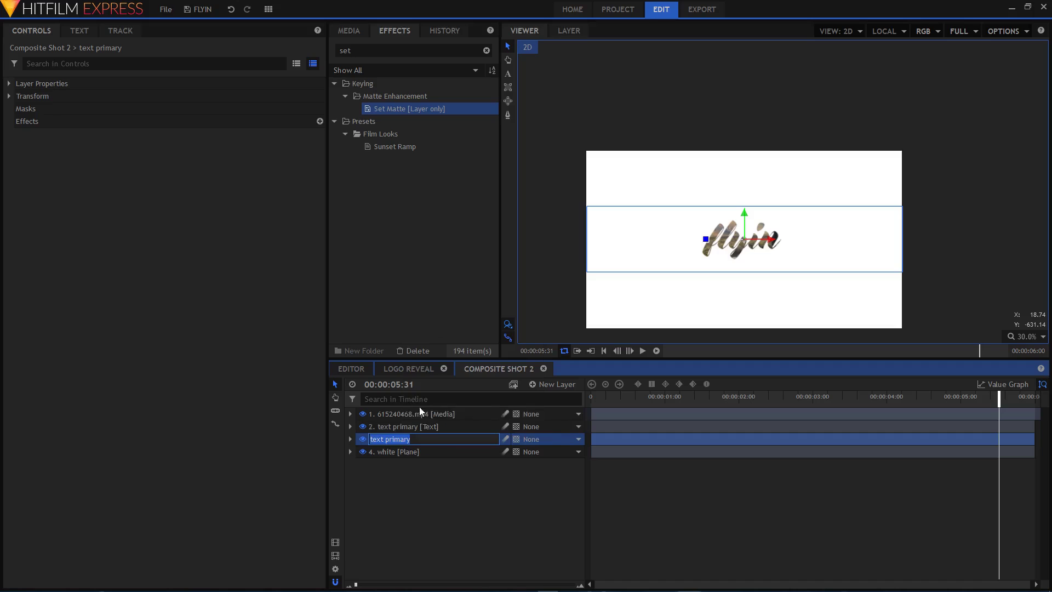
pyautogui.doubleClick(388, 439)
pyautogui.write('secondary')
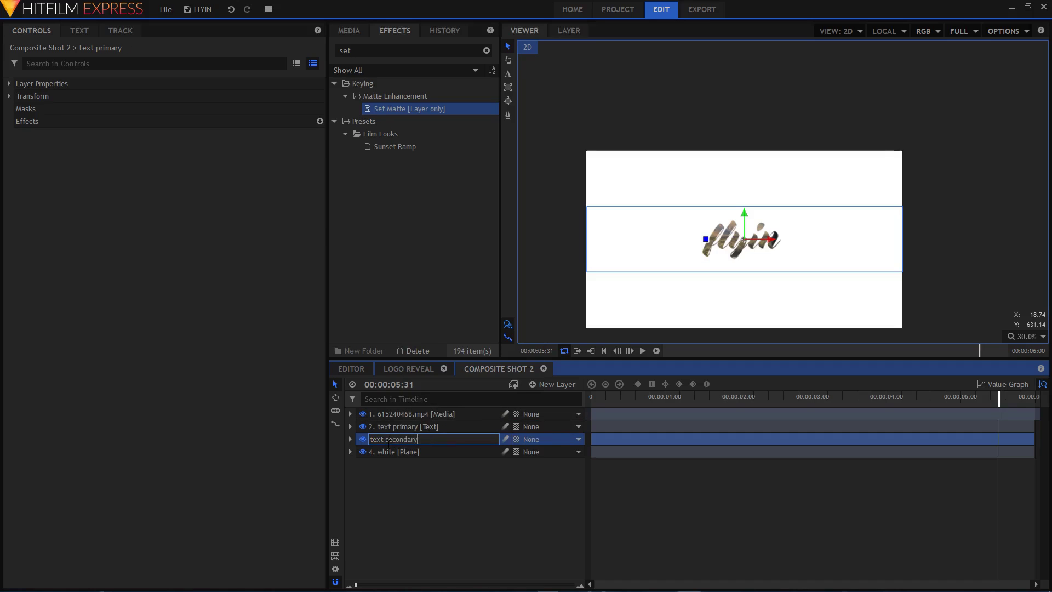
pyautogui.press('Return')
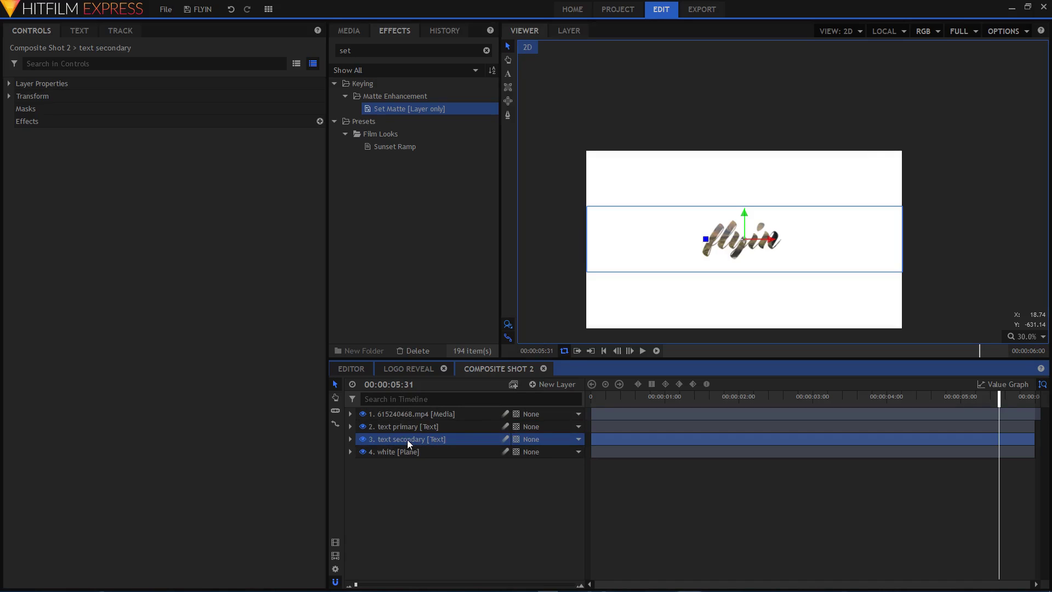
pyautogui.moveTo(409, 439); pyautogui.dragTo(414, 415)
# Keyframe text secondary's Opacity at 0% while huge and 100% just after shrinking.
pyautogui.click(350, 414)
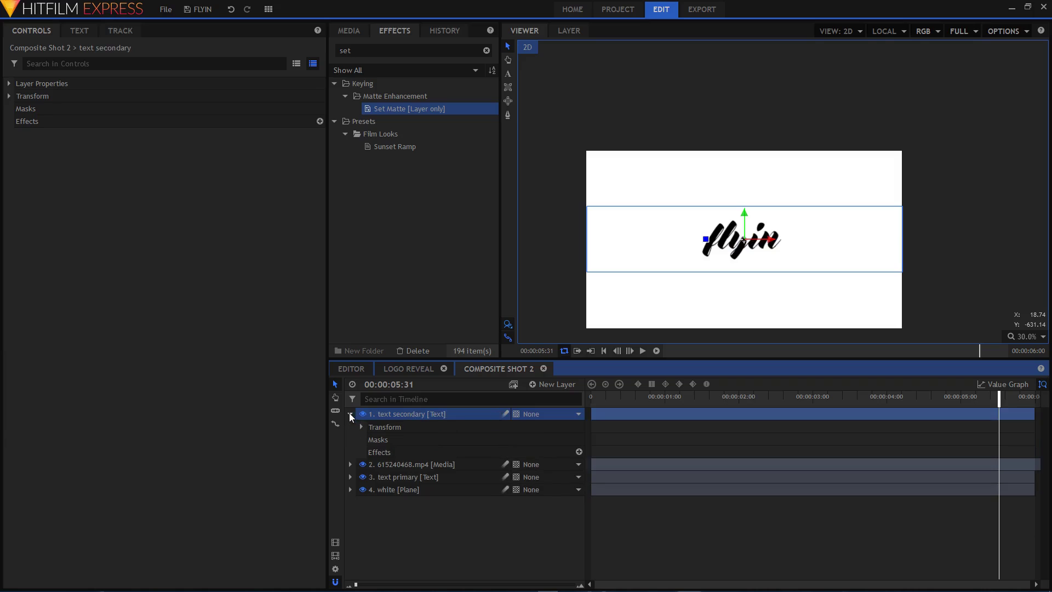
pyautogui.click(361, 426)
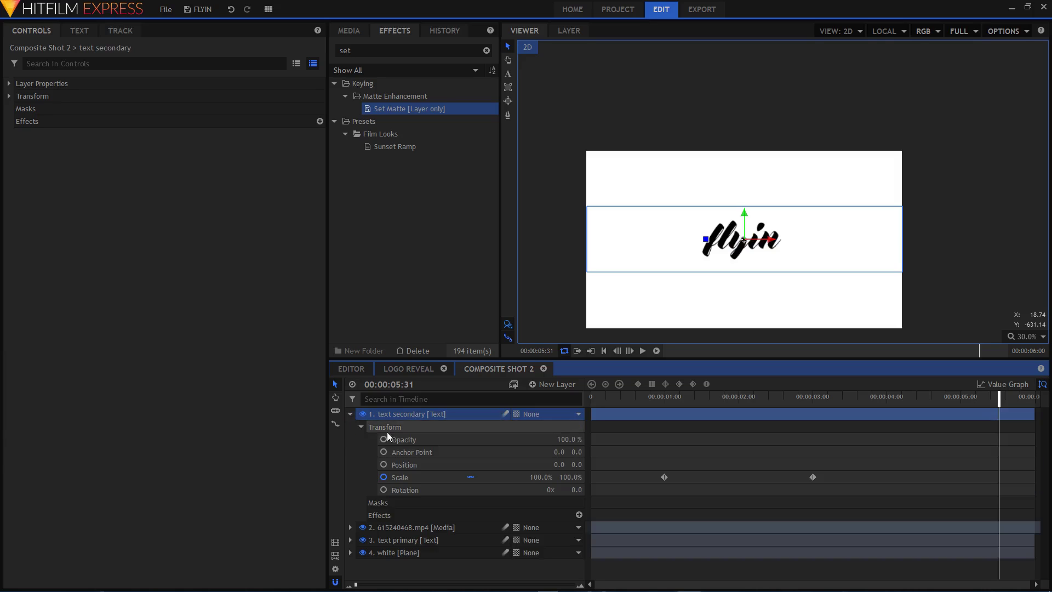
pyautogui.click(407, 438)
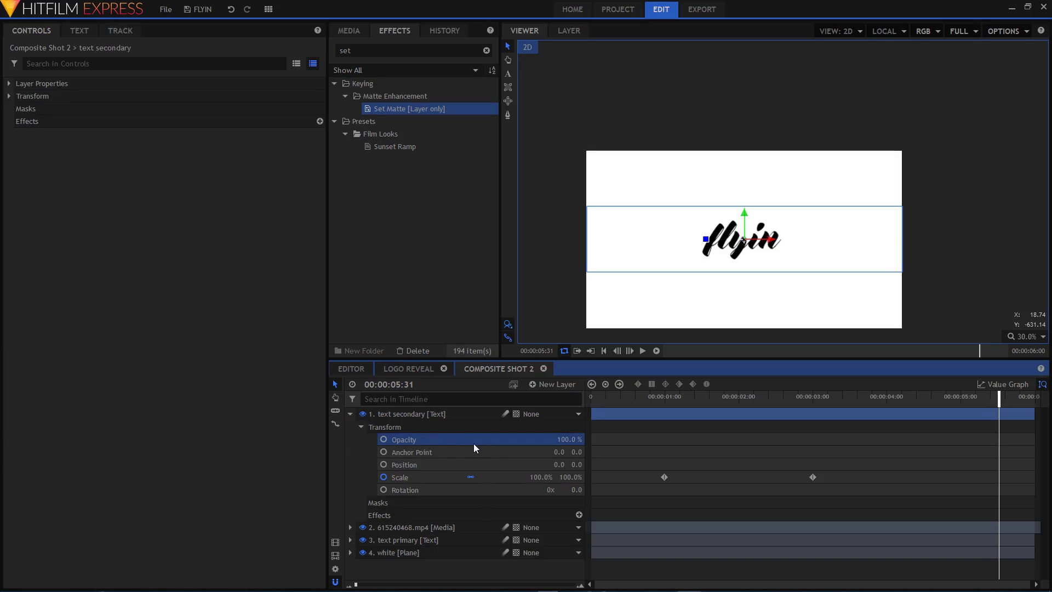
pyautogui.moveTo(739, 398); pyautogui.dragTo(800, 417)
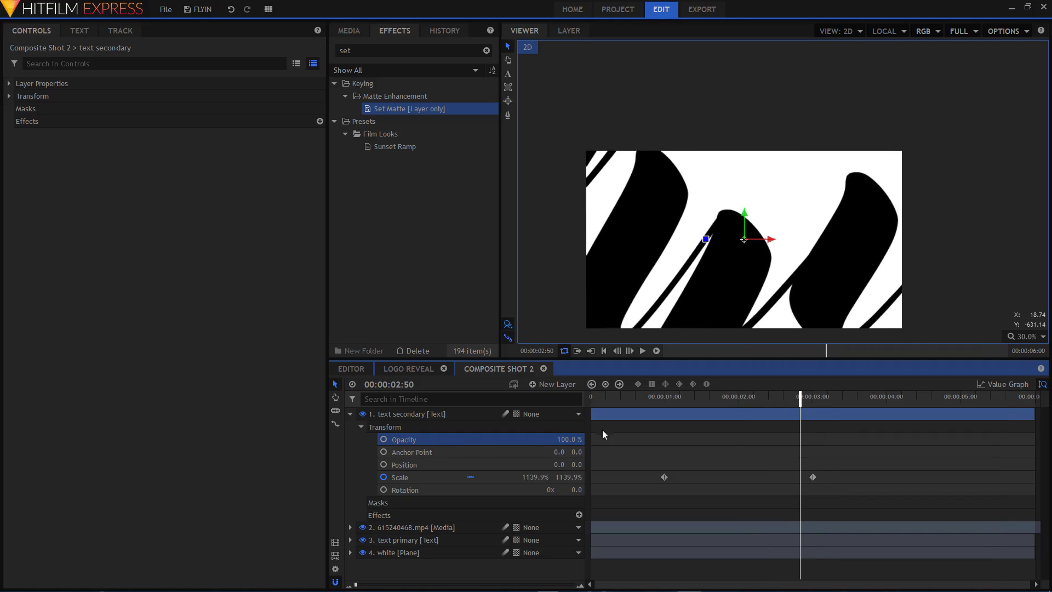
pyautogui.click(384, 440)
pyautogui.moveTo(569, 440); pyautogui.dragTo(526, 439)
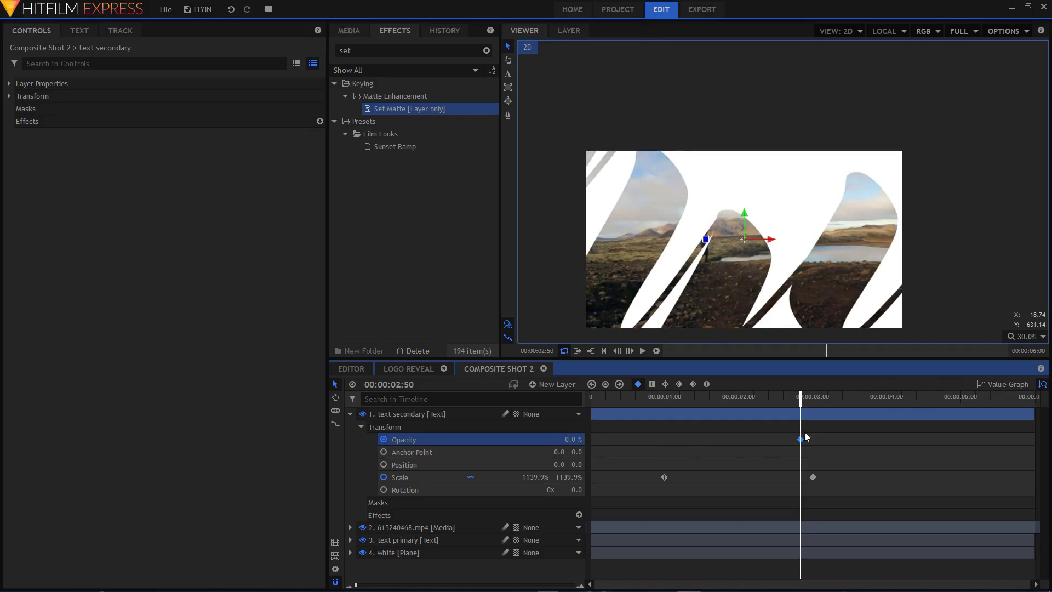
pyautogui.moveTo(800, 399); pyautogui.dragTo(812, 406)
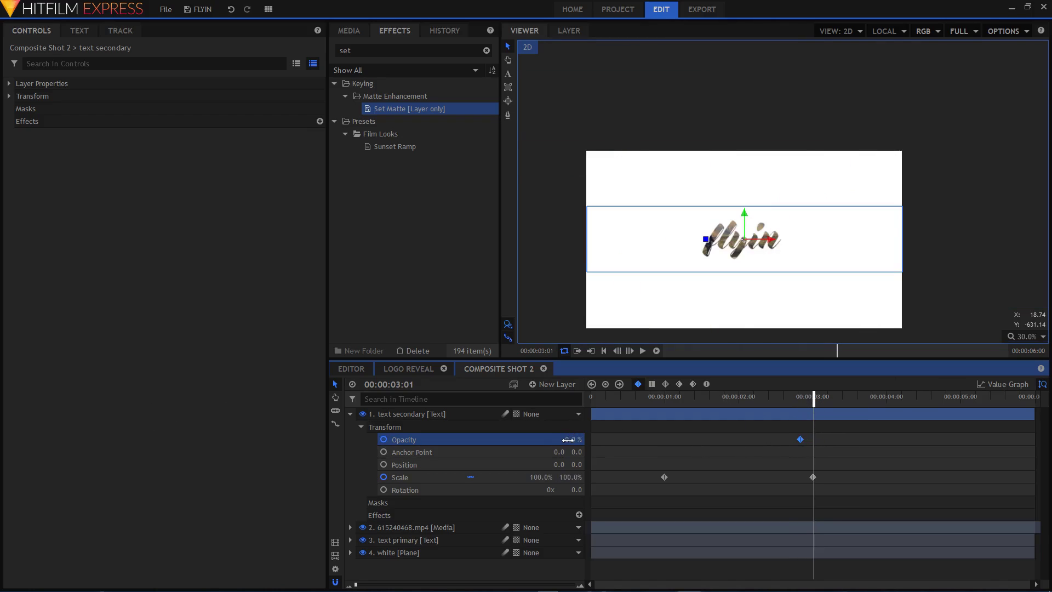
pyautogui.moveTo(568, 439); pyautogui.dragTo(619, 440)
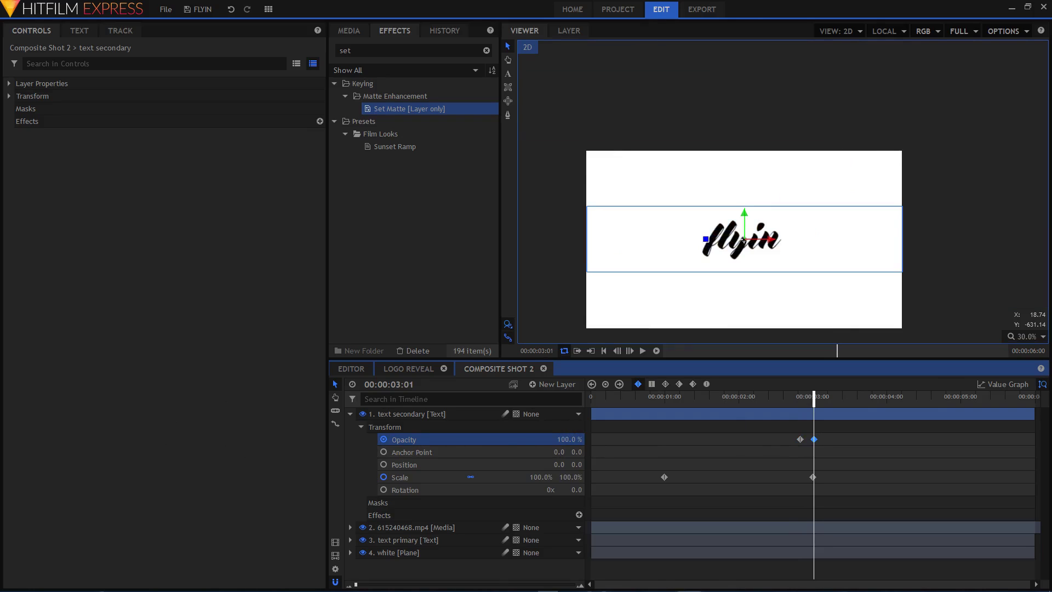
# Preview the fade-in and move the 0% Opacity keyframe earlier.
pyautogui.moveTo(798, 397); pyautogui.dragTo(790, 394)
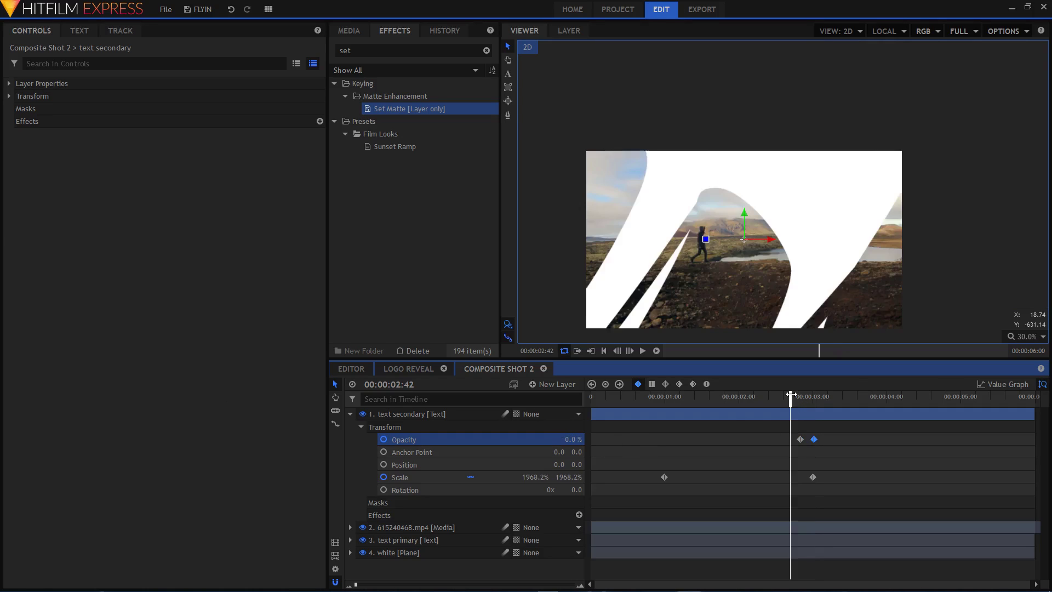
pyautogui.press('space')
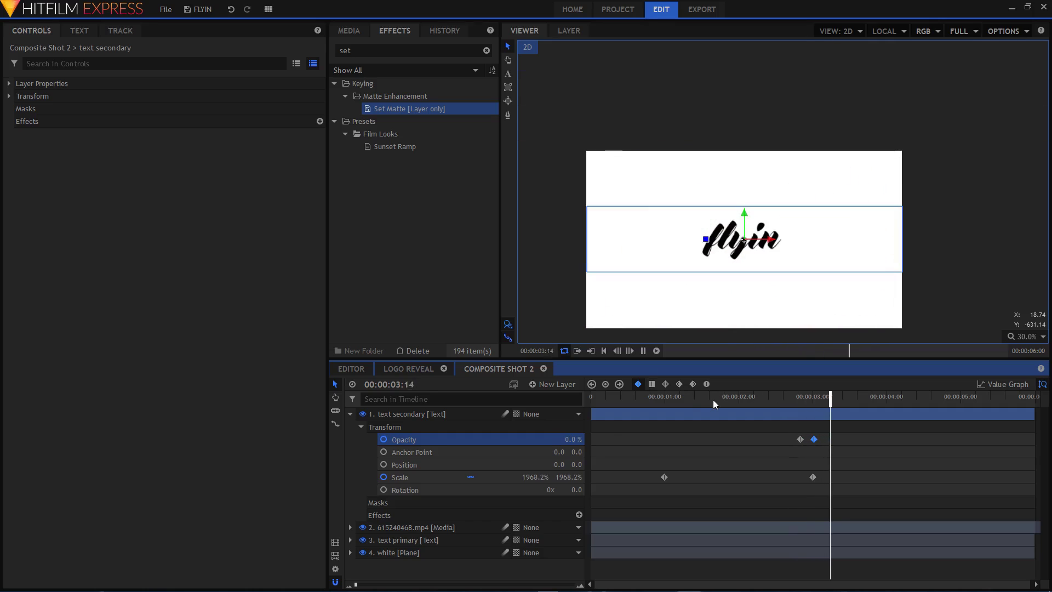
pyautogui.click(763, 398)
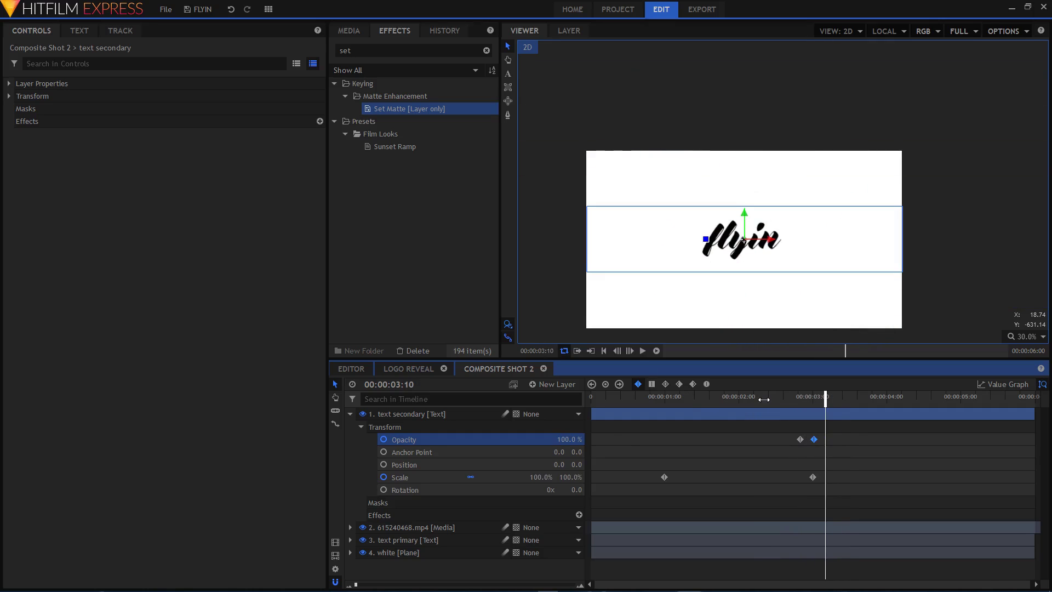
pyautogui.moveTo(794, 398); pyautogui.dragTo(803, 403)
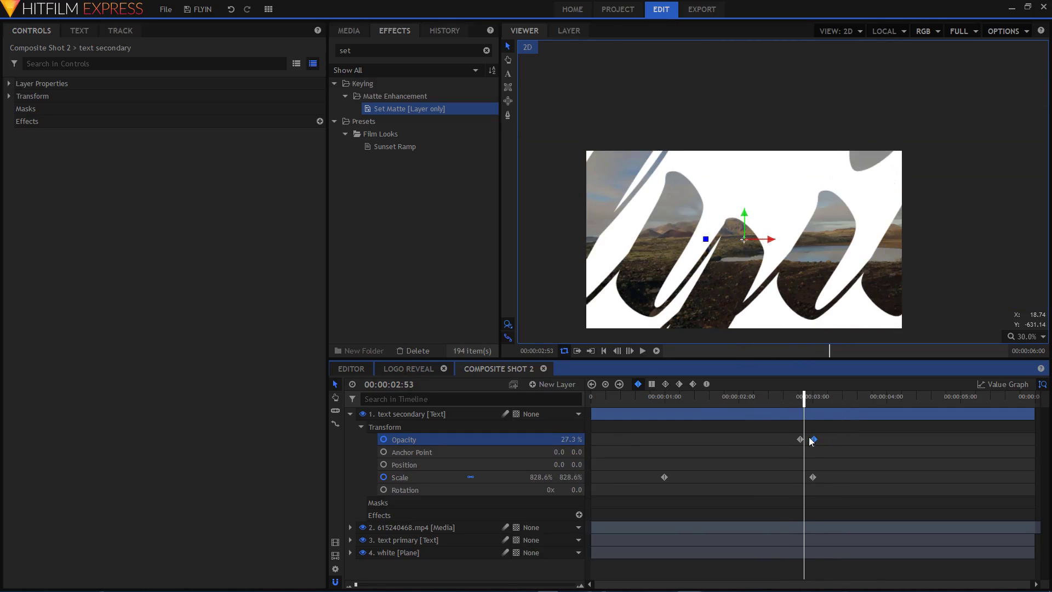
pyautogui.moveTo(800, 441); pyautogui.dragTo(776, 441)
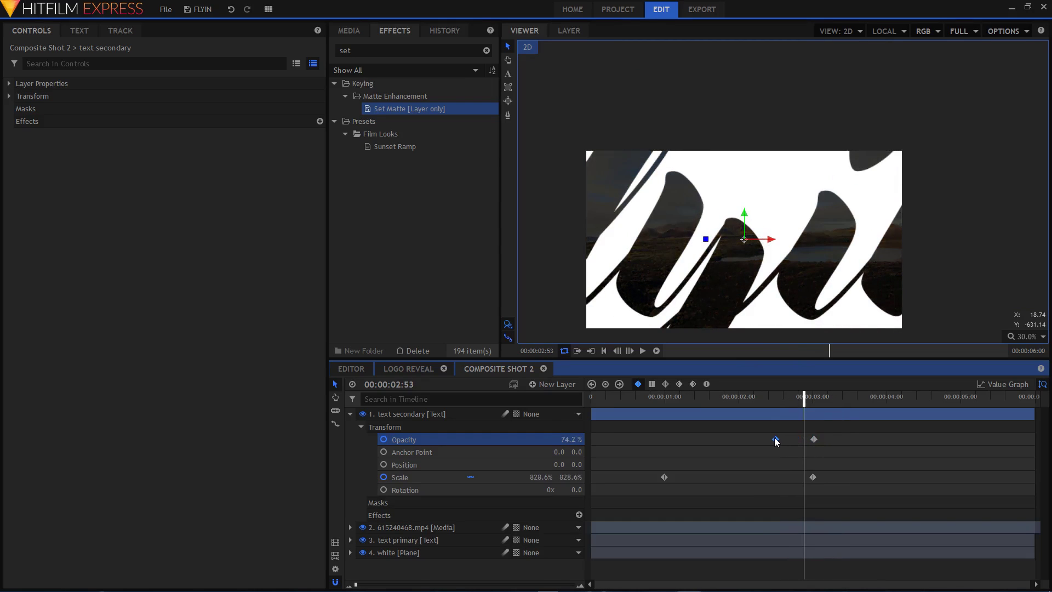
# Replay the fade from around two seconds to check its timing.
pyautogui.click(769, 398)
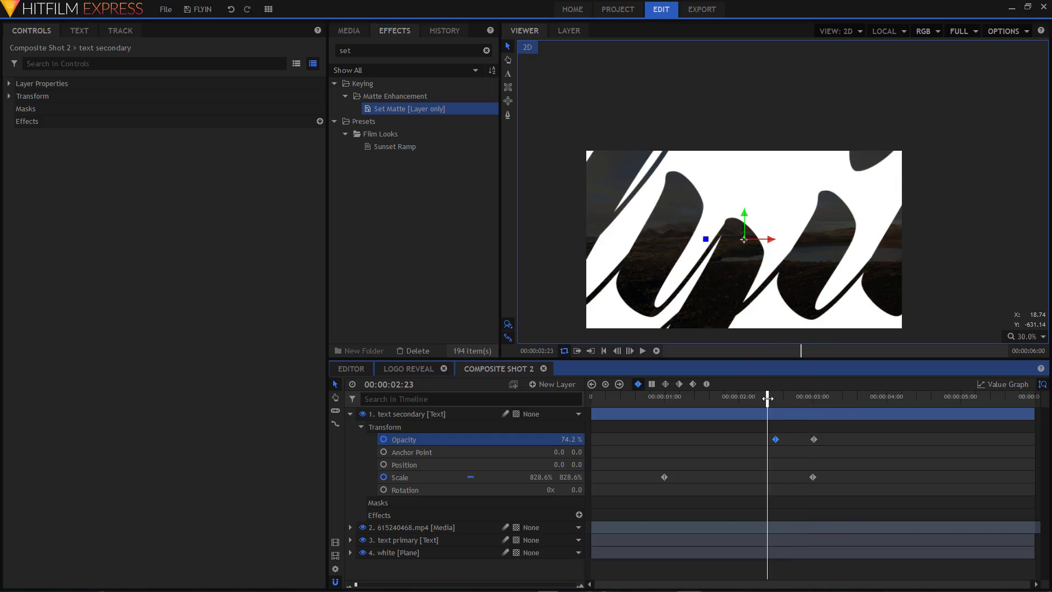
pyautogui.click(745, 398)
pyautogui.press('space')
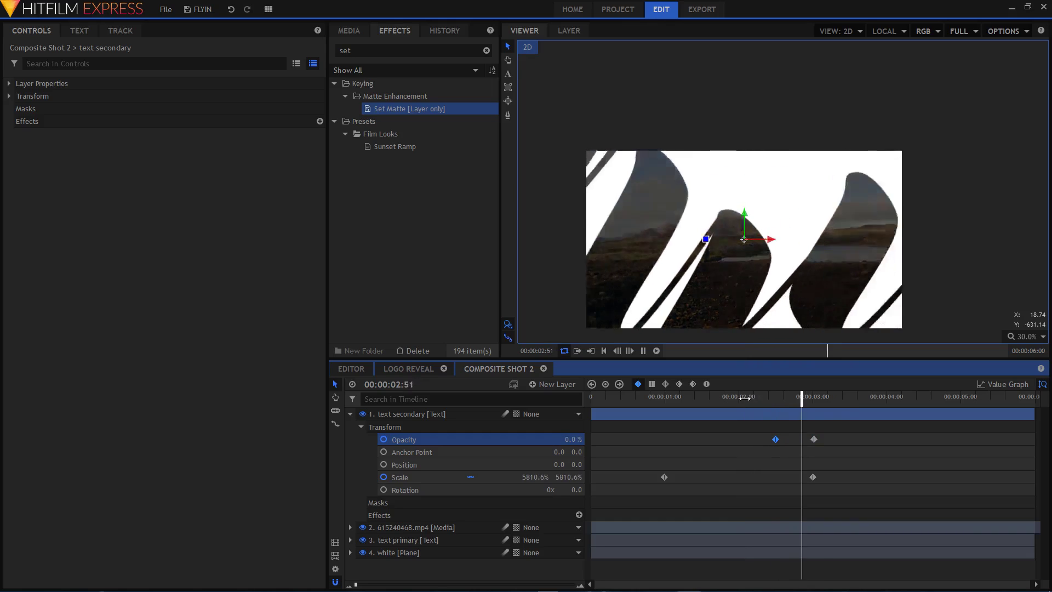
pyautogui.press('space')
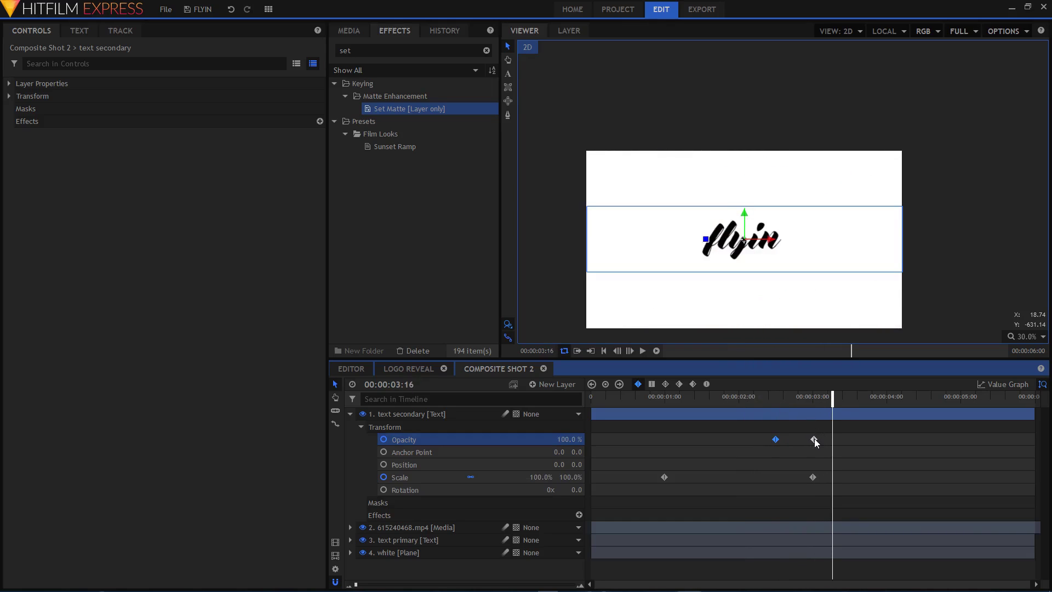
pyautogui.click(740, 399)
pyautogui.press('space')
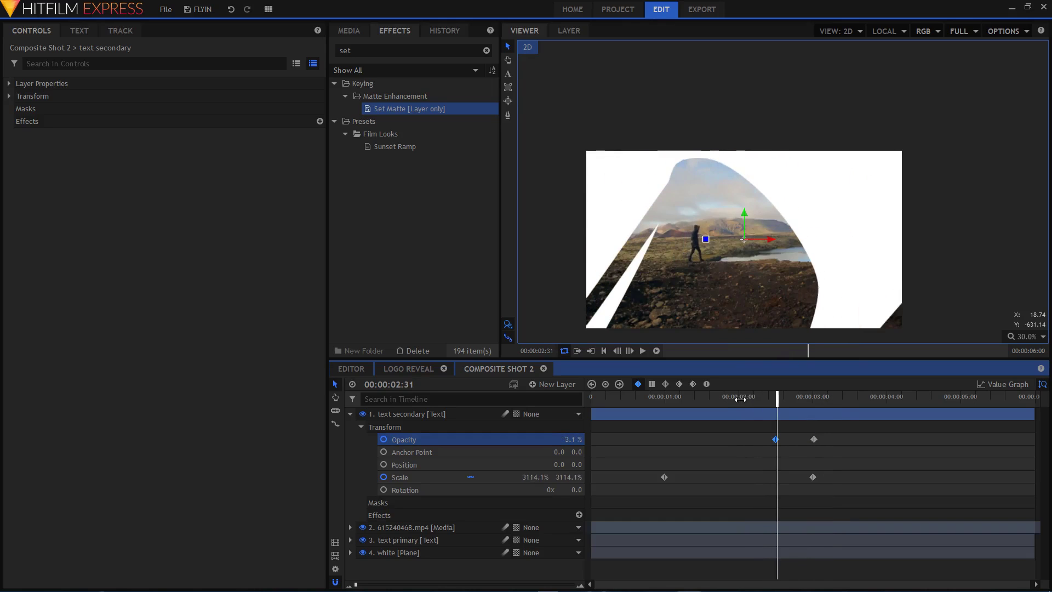
pyautogui.click(740, 398)
pyautogui.press('space')
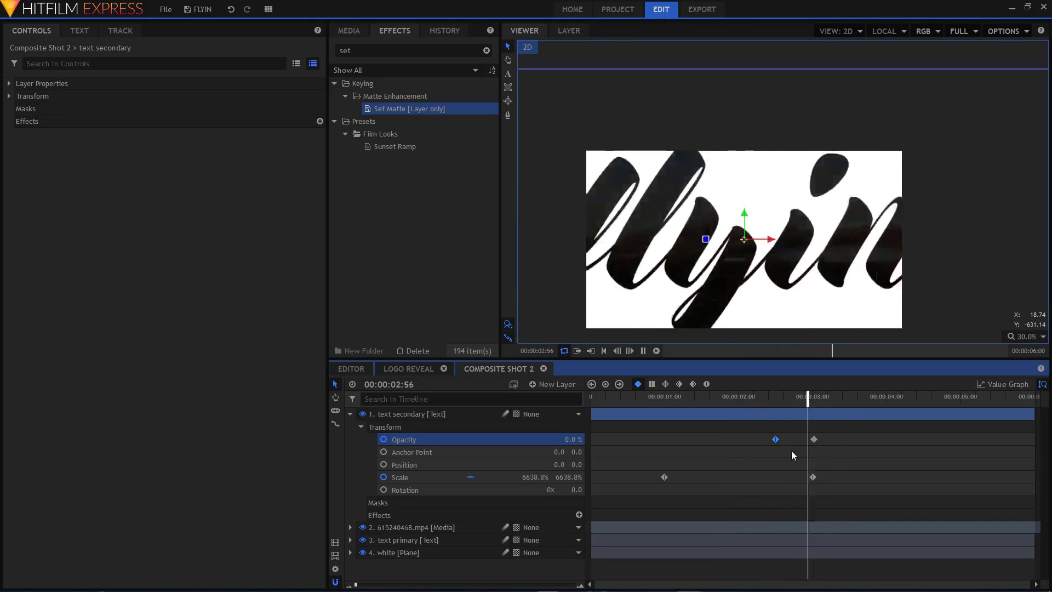
pyautogui.press('space')
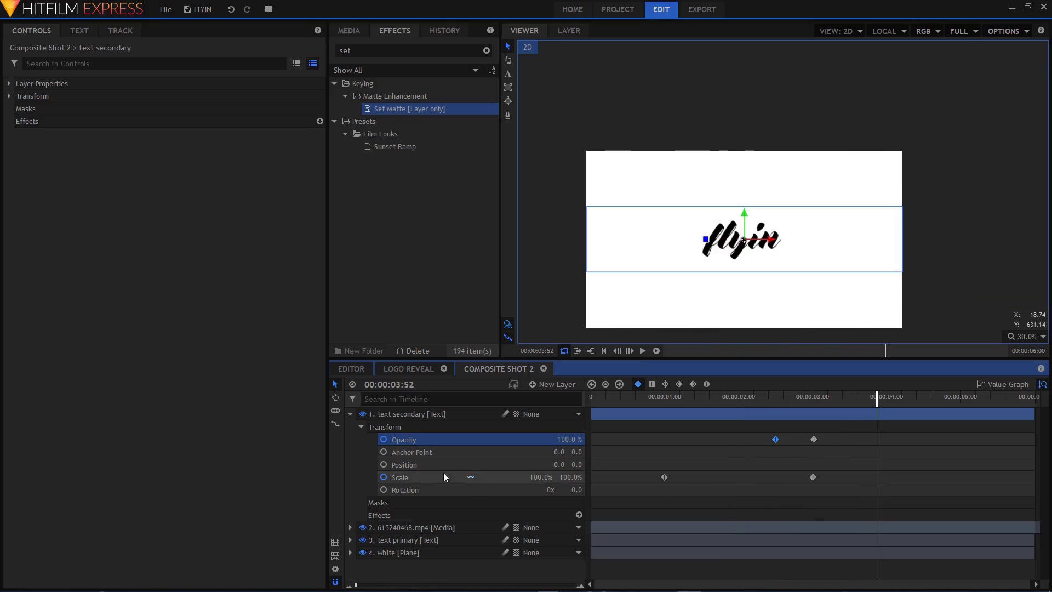
# Collapse text secondary and text primary, then rewind the playhead to 00:00:00:00.
pyautogui.click(407, 476)
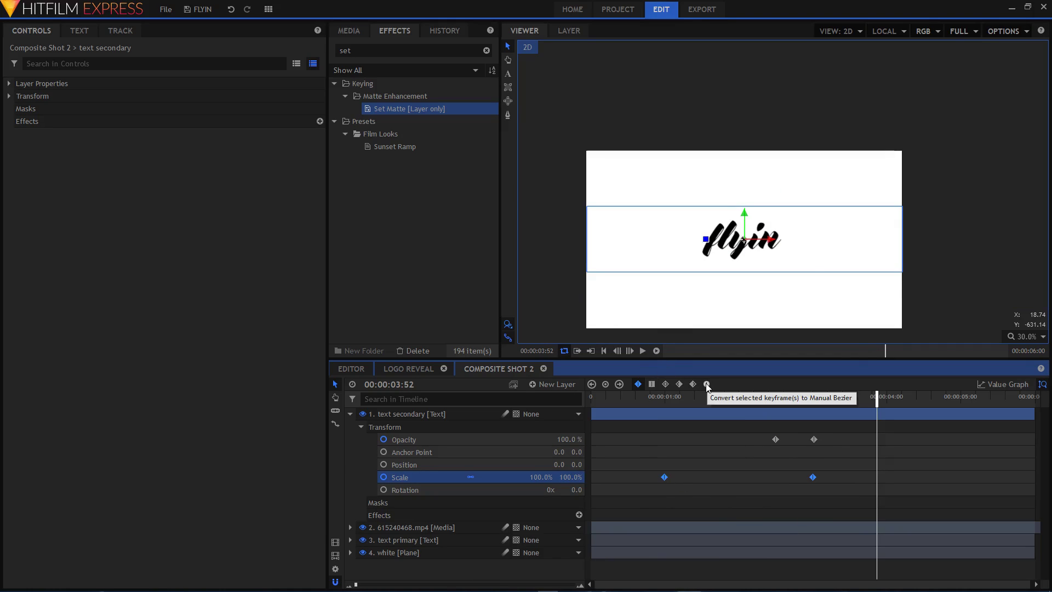
pyautogui.click(349, 414)
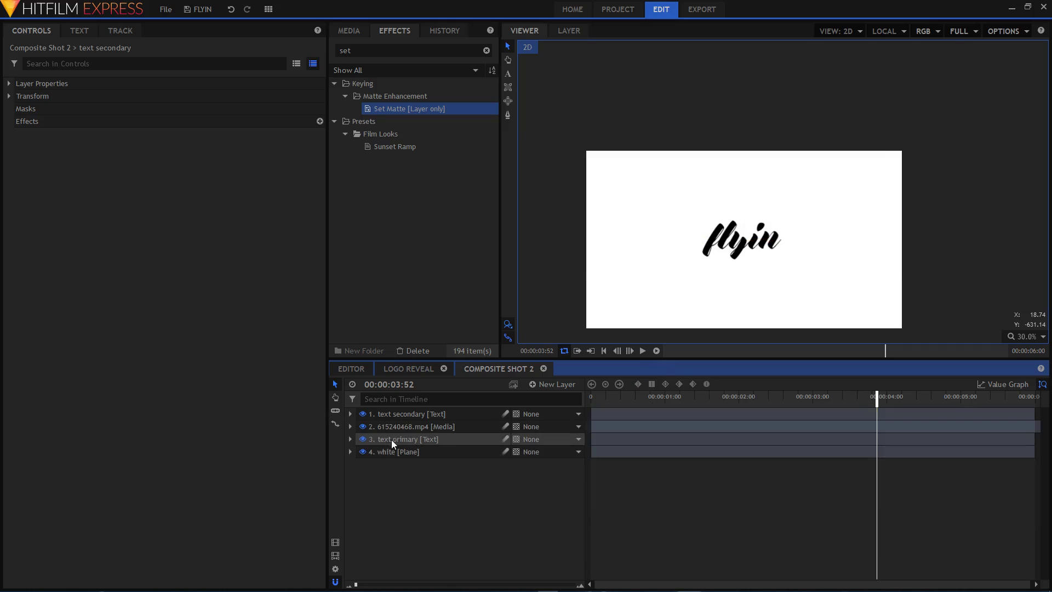
pyautogui.click(396, 439)
pyautogui.click(350, 439)
pyautogui.click(444, 502)
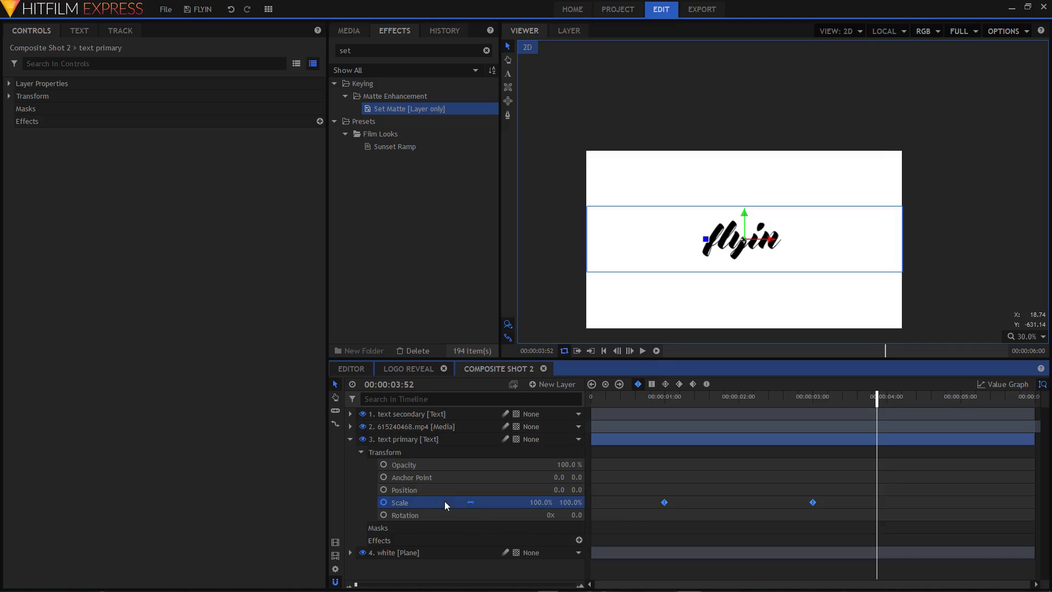
pyautogui.click(350, 438)
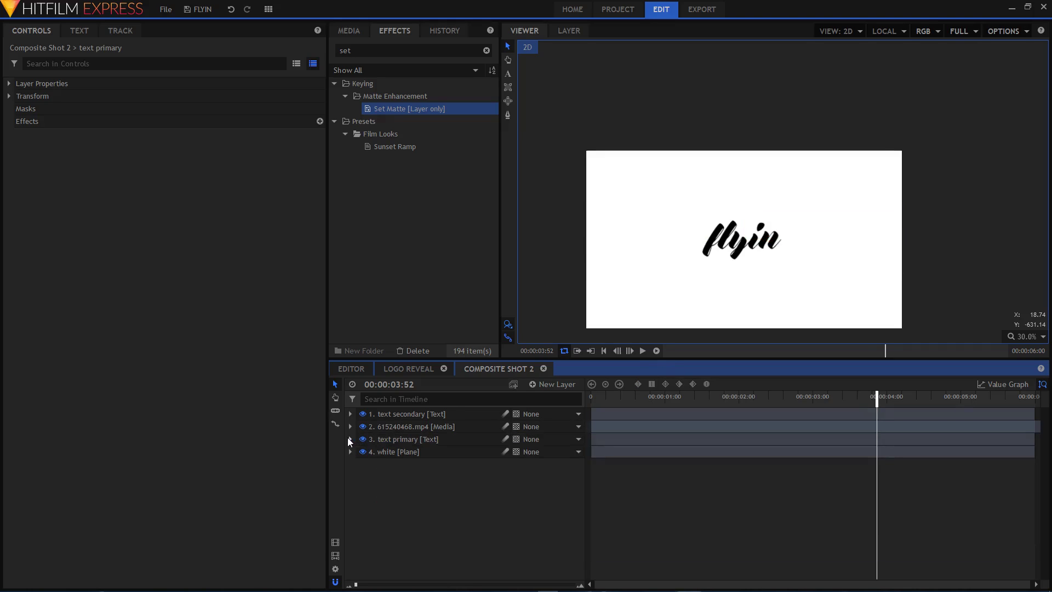
pyautogui.moveTo(604, 398); pyautogui.dragTo(582, 404)
# Play Composite Shot 2 from the first frame to preview the flyin logo reveal.
pyautogui.click(643, 351)
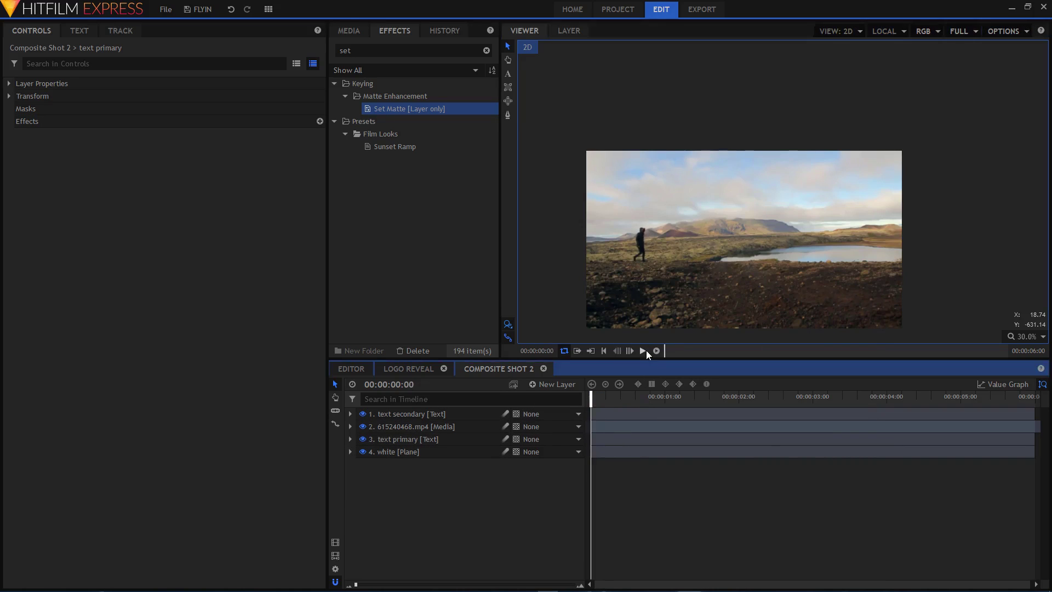